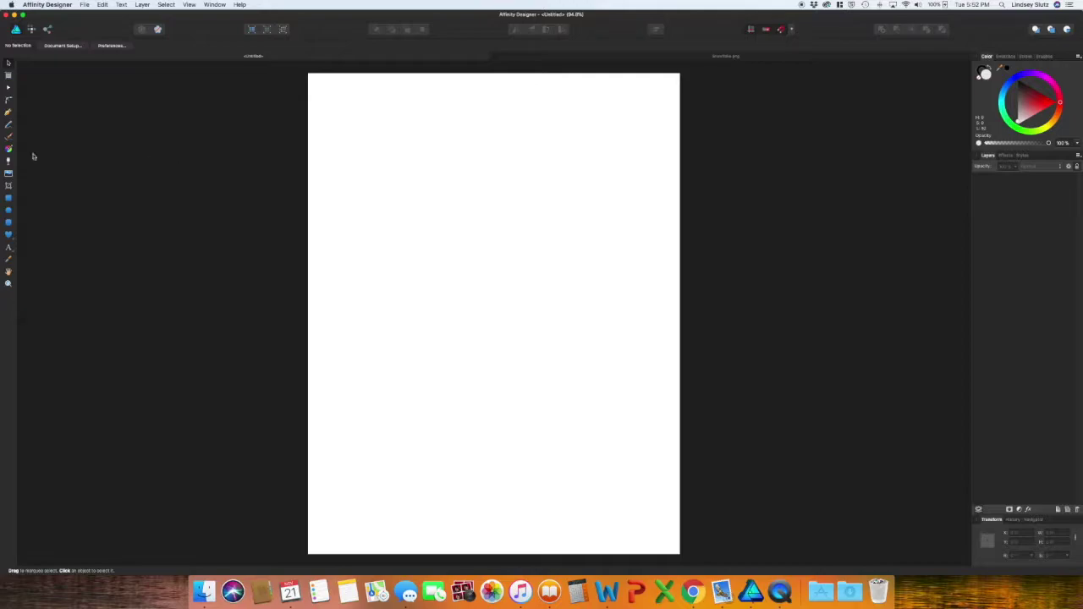
# Draw a rectangle slightly larger than the page, remove its stroke and fill it with light blue.
pyautogui.click(10, 200)
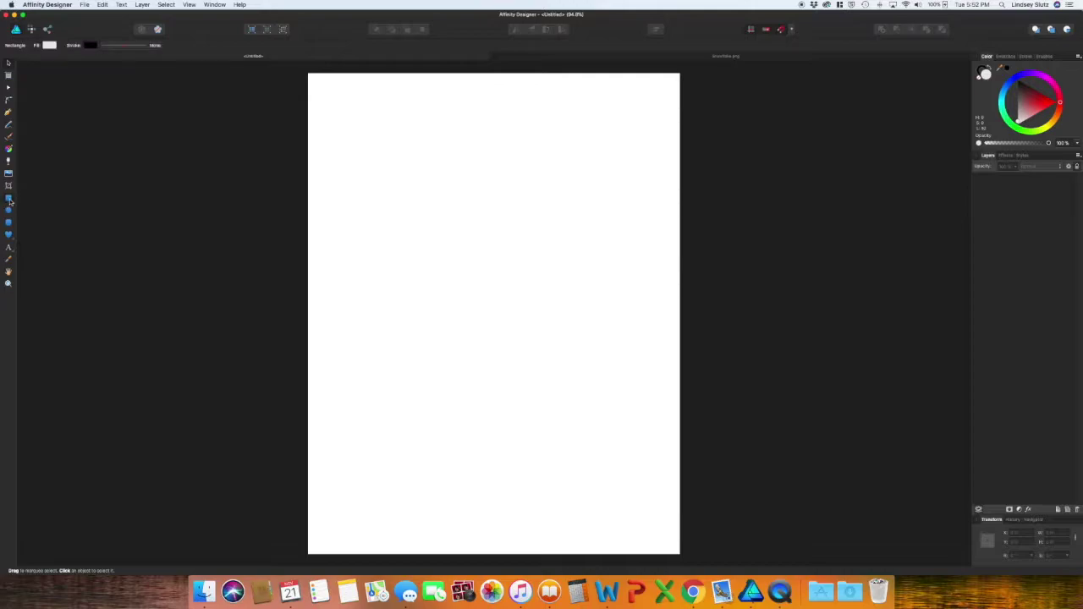
pyautogui.moveTo(303, 68)
pyautogui.mouseDown()
pyautogui.moveTo(718, 527)
pyautogui.moveTo(703, 561)
pyautogui.moveTo(687, 541)
pyautogui.mouseUp()
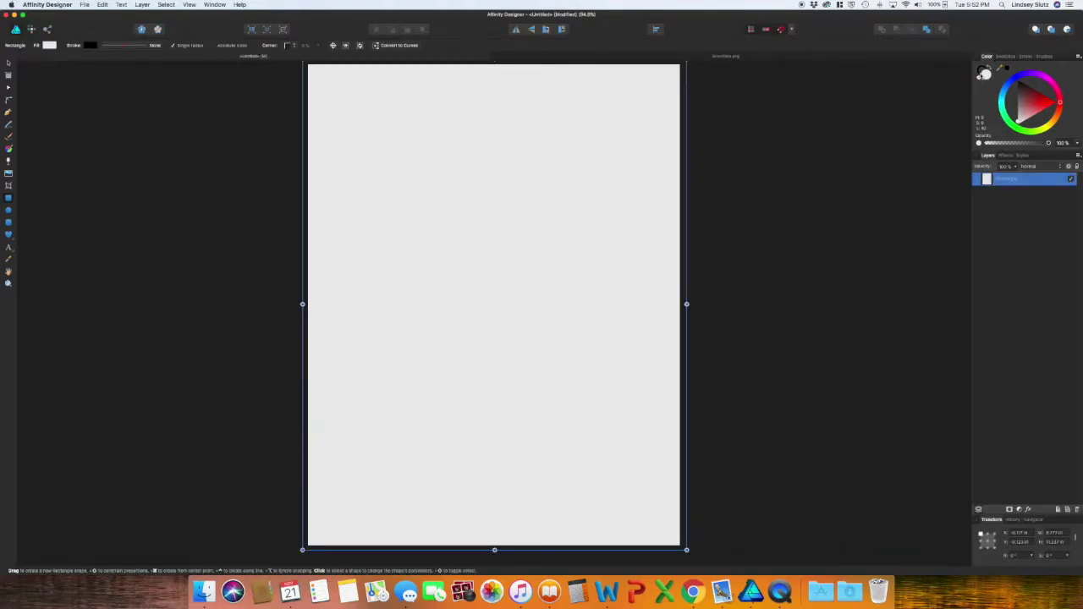
pyautogui.click(979, 71)
pyautogui.click(979, 77)
pyautogui.click(988, 77)
pyautogui.moveTo(1015, 82)
pyautogui.mouseDown()
pyautogui.moveTo(1005, 91)
pyautogui.moveTo(1031, 91)
pyautogui.mouseUp()
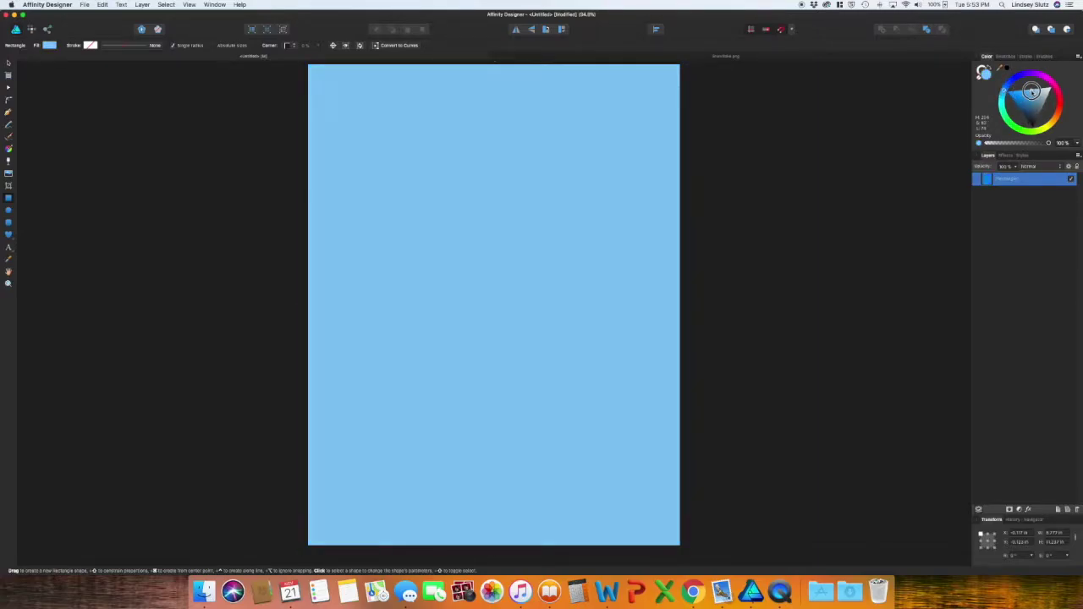
# Copy the white snowflake from Snowflake.png and paste it into the untitled document.
pyautogui.click(551, 55)
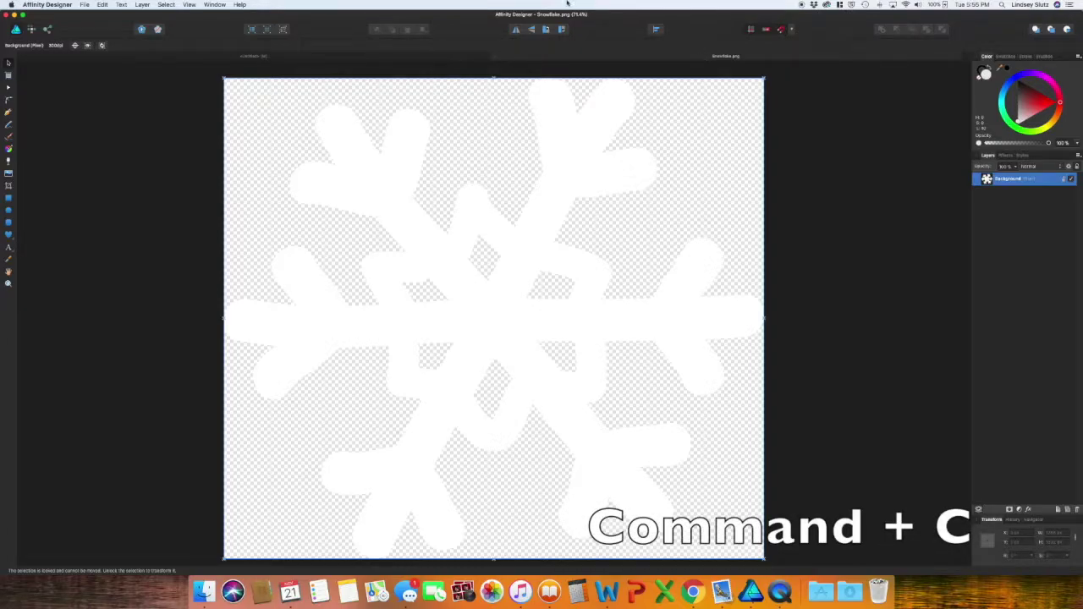
pyautogui.click(100, 4)
pyautogui.press('super+c')
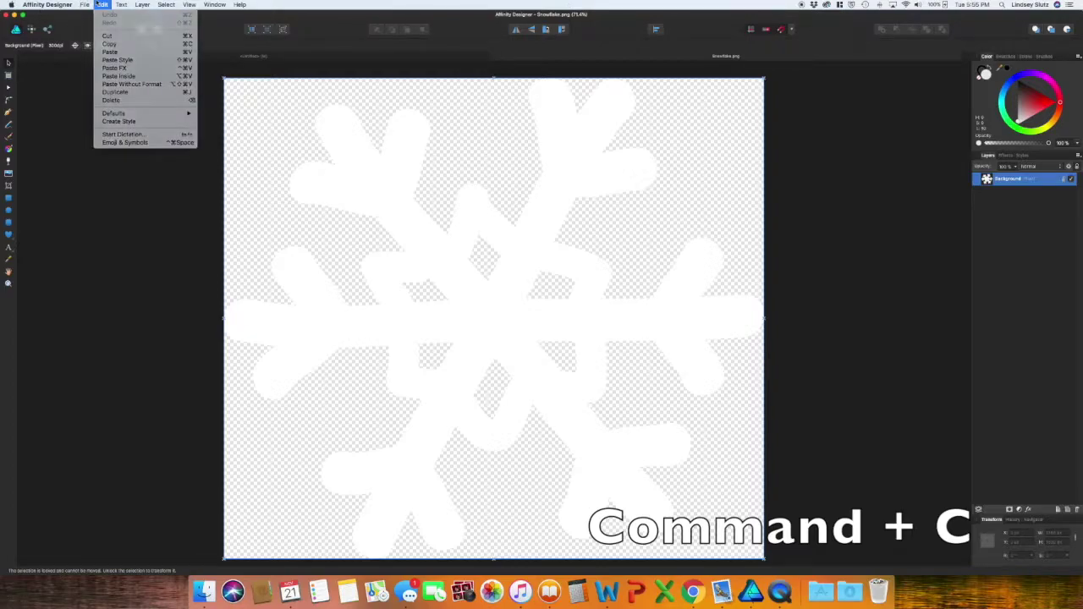
pyautogui.click(319, 58)
pyautogui.click(319, 57)
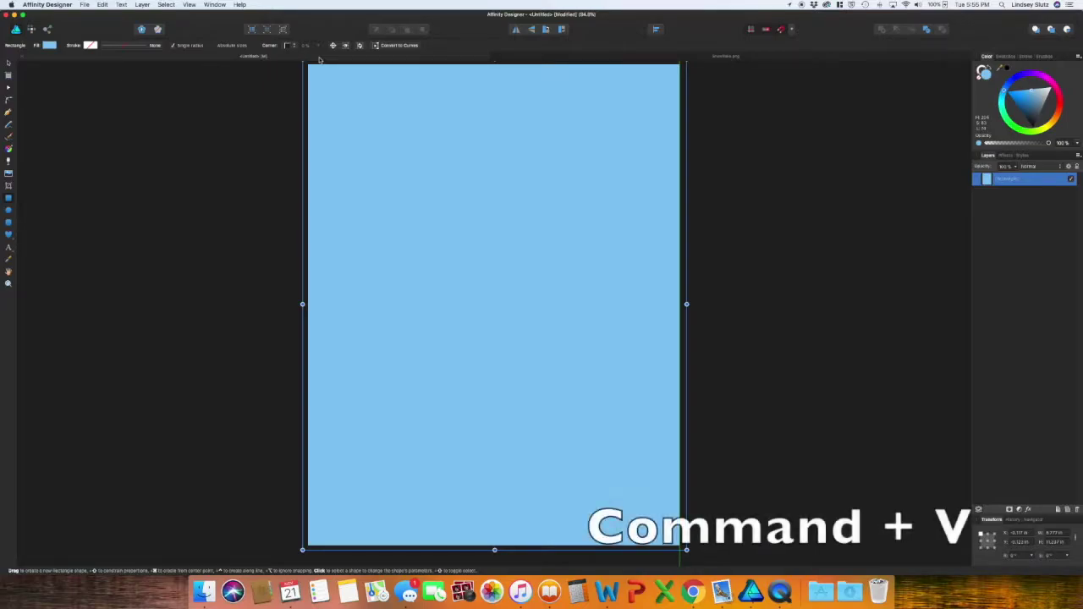
pyautogui.press('super+v')
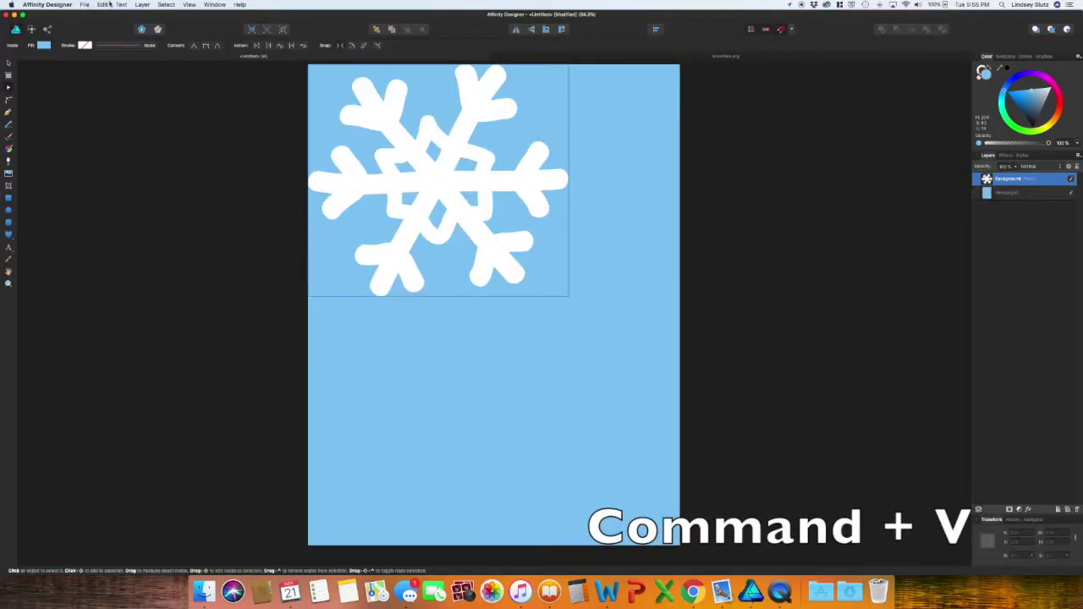
pyautogui.click(104, 5)
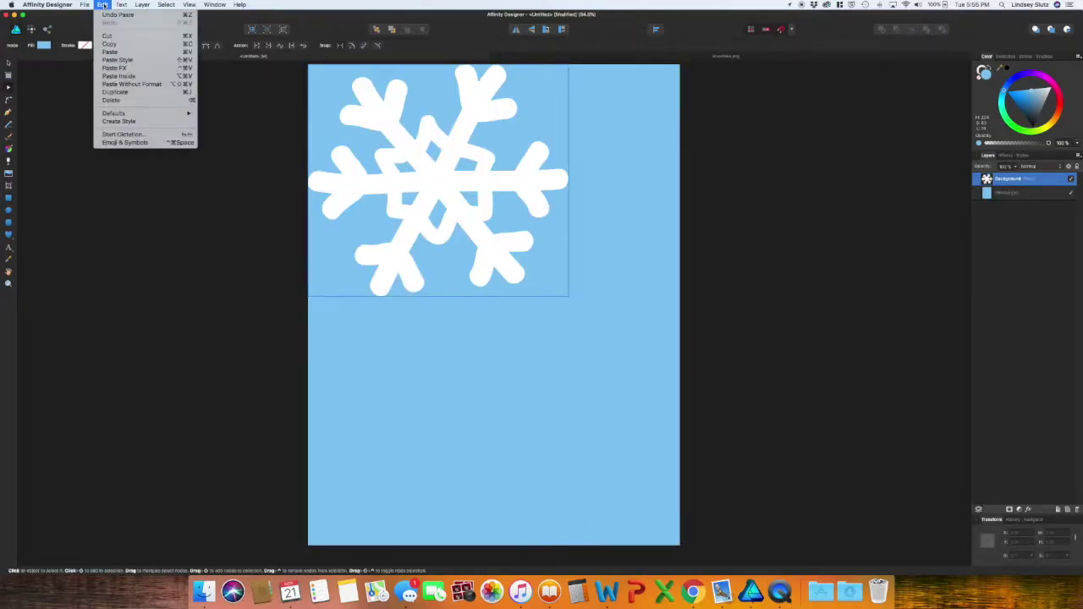
pyautogui.click(104, 5)
# Move the snowflake away from the page corner and shrink it to about 1.3 in wide.
pyautogui.moveTo(381, 126); pyautogui.dragTo(450, 278)
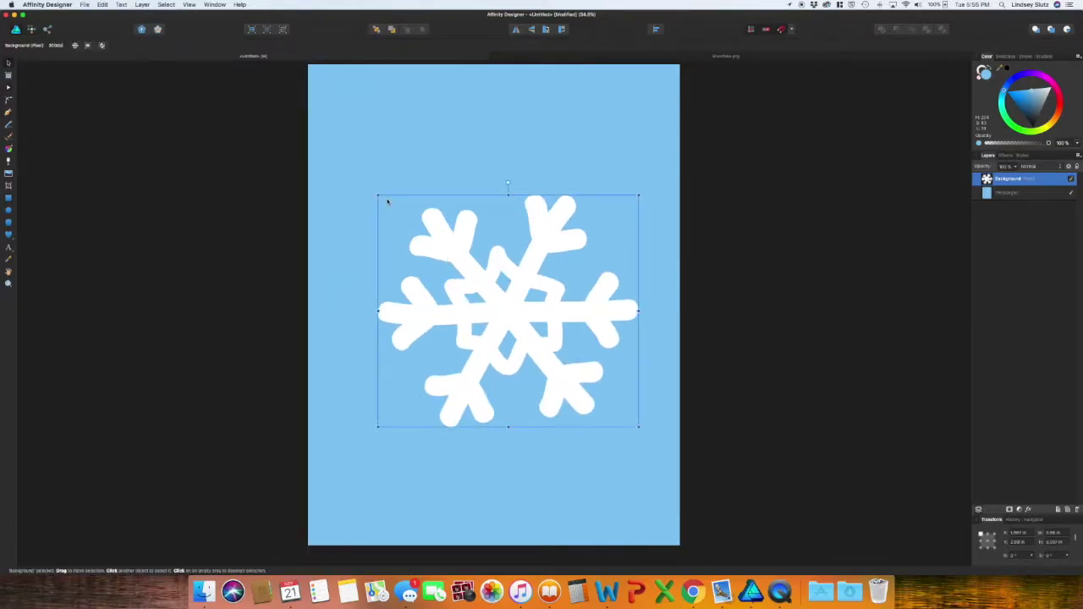
pyautogui.moveTo(377, 195); pyautogui.dragTo(584, 377)
pyautogui.click(743, 375)
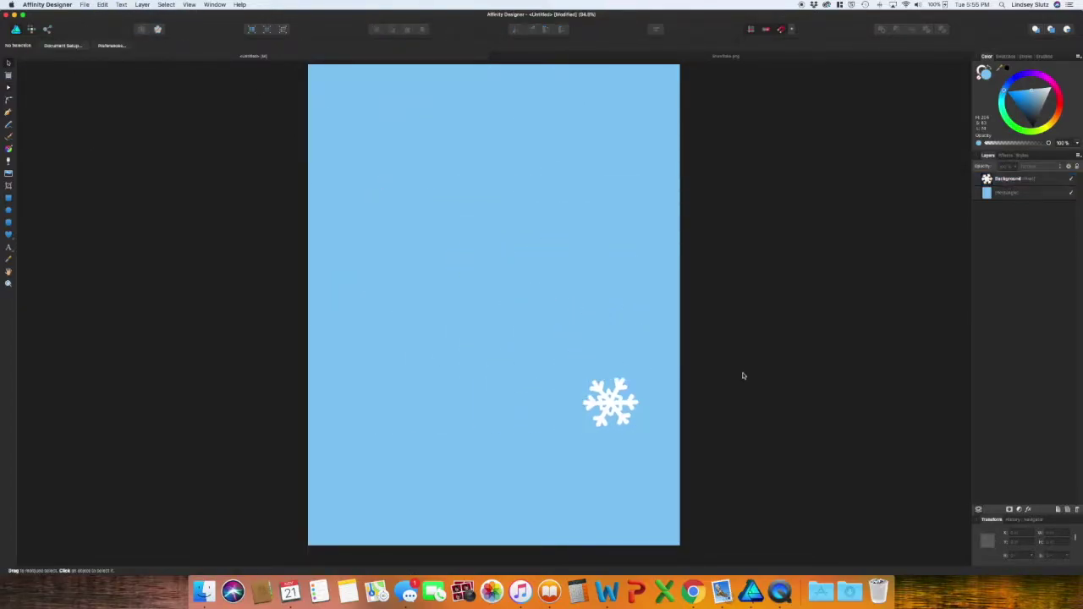
# Lighten the blue fill of the background rectangle.
pyautogui.click(641, 290)
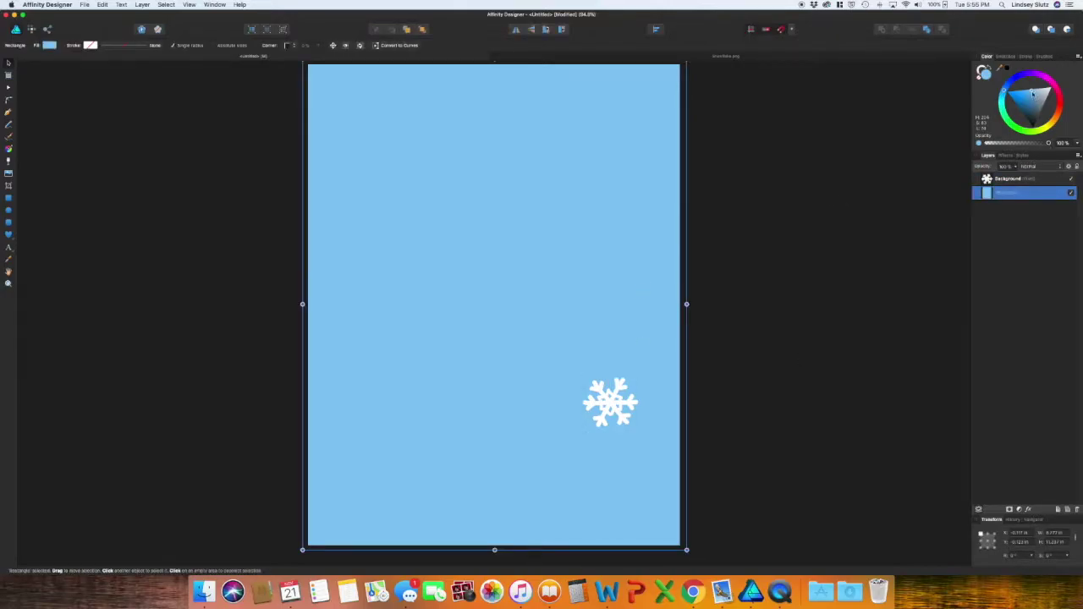
pyautogui.moveTo(1032, 95); pyautogui.dragTo(1036, 91)
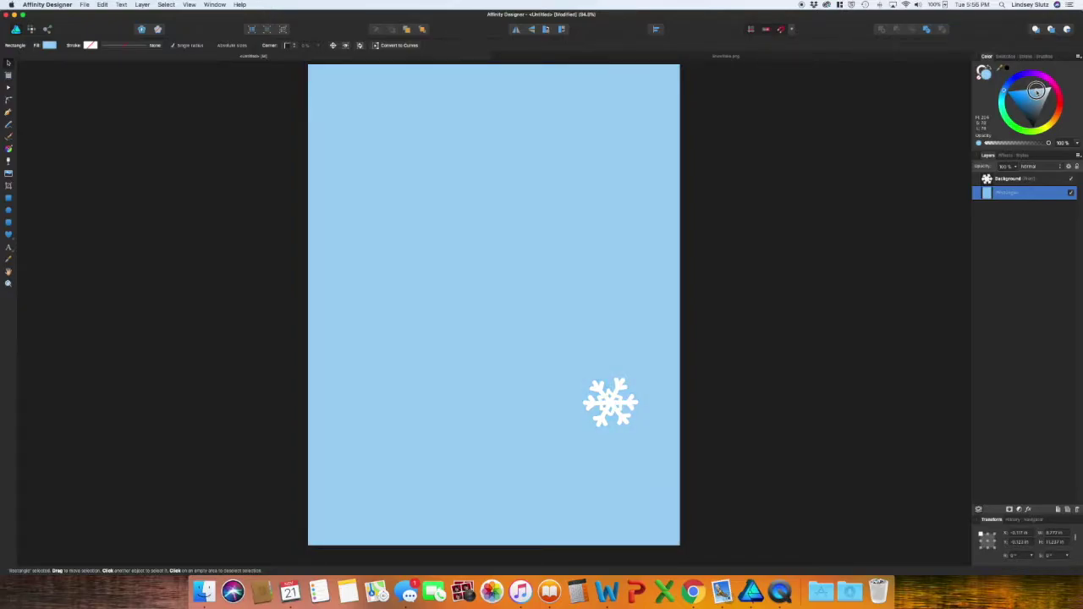
pyautogui.click(832, 215)
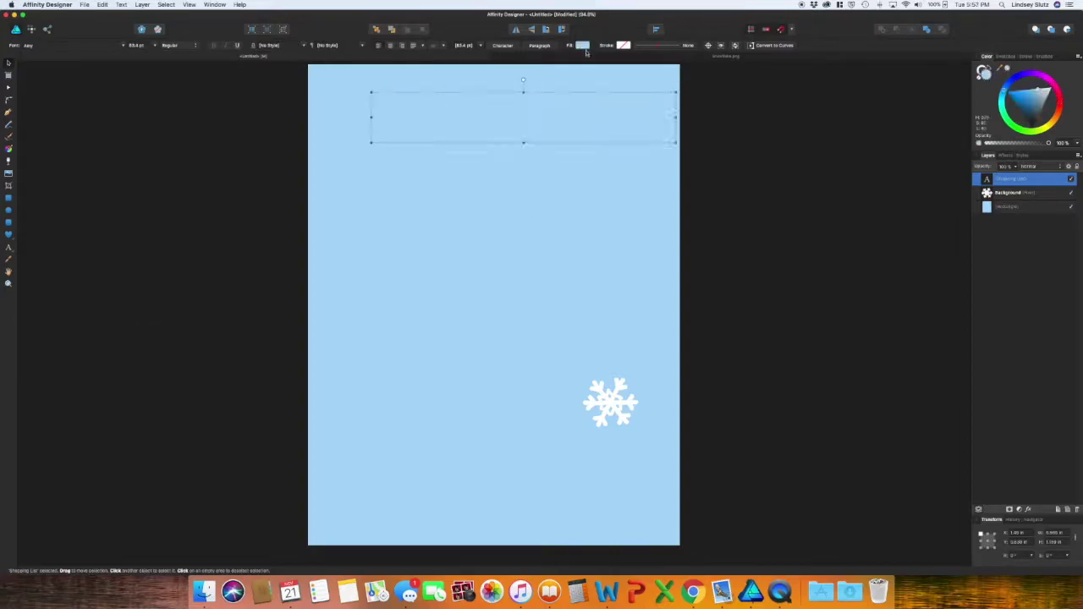
# Fill the Shopping List title with dark gray and centre it across the upper part of the page.
pyautogui.click(582, 44)
pyautogui.click(618, 64)
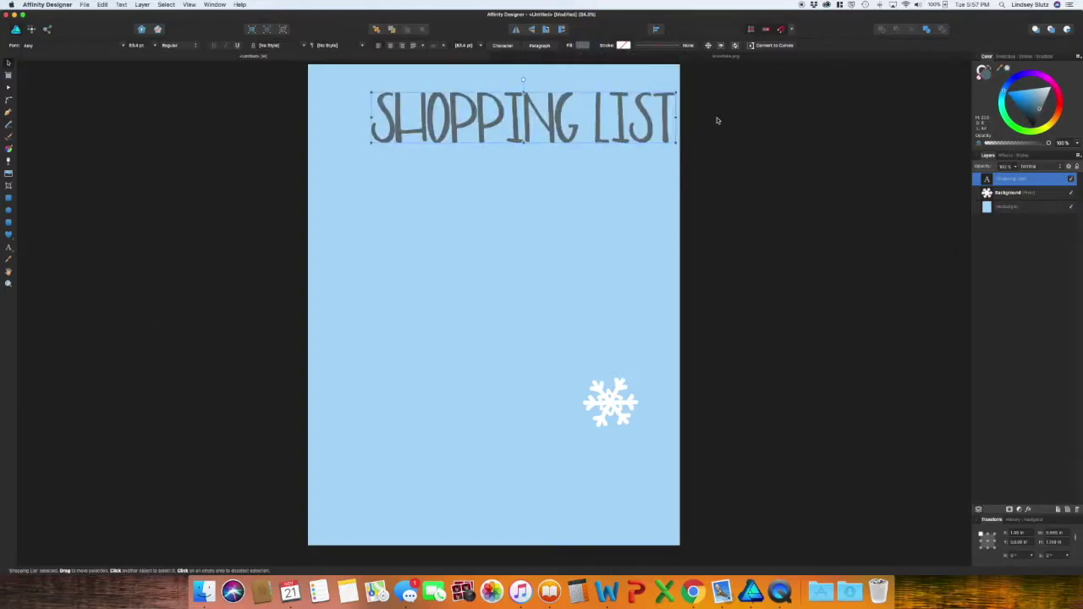
pyautogui.click(705, 179)
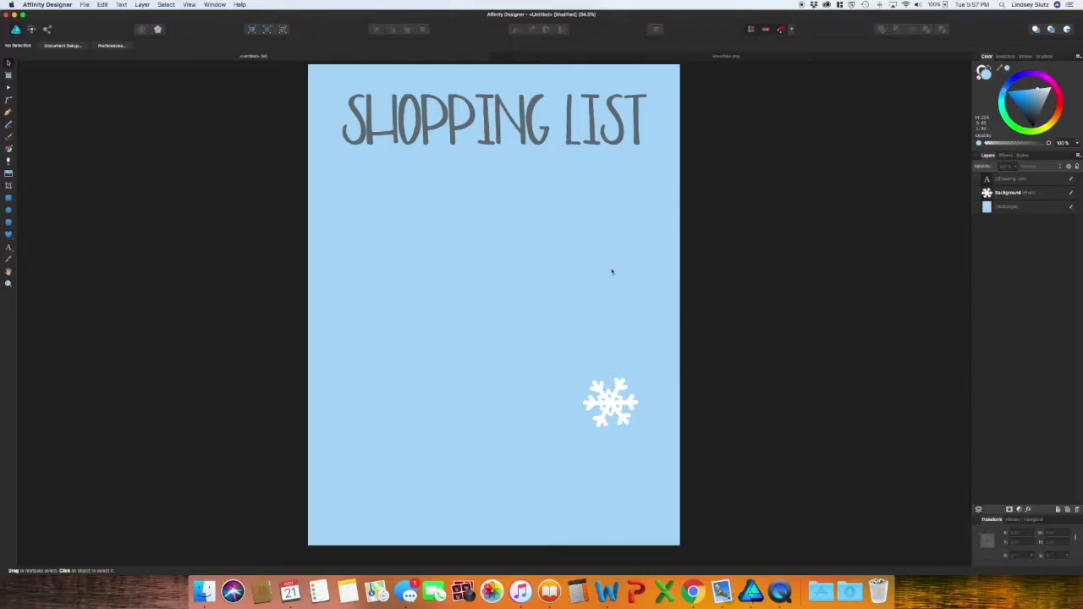
# Set the opacity of the snowflake layer to 70 %.
pyautogui.click(614, 407)
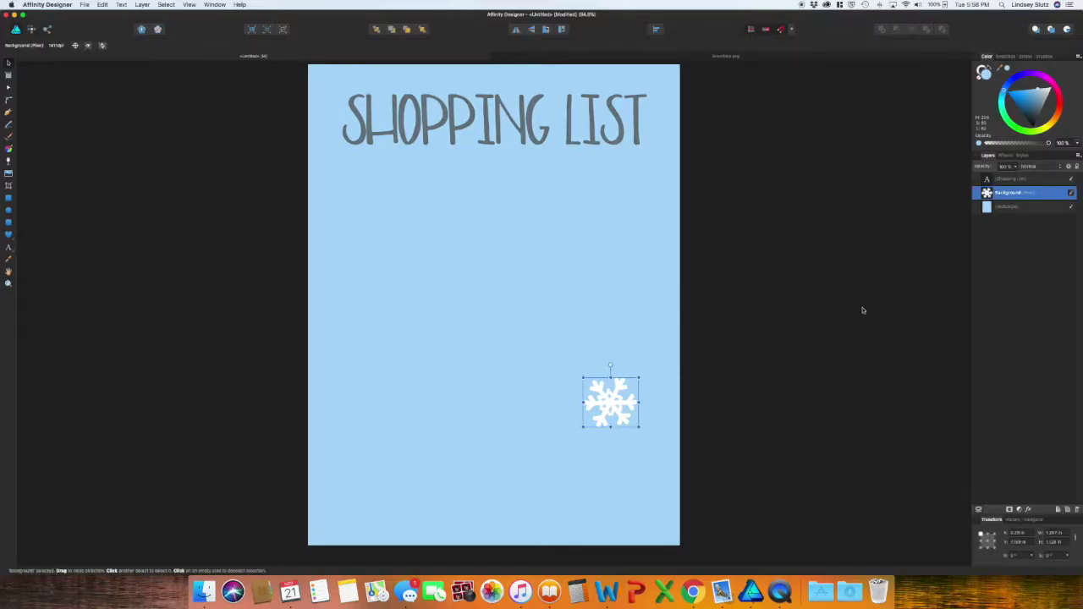
pyautogui.doubleClick(1003, 193)
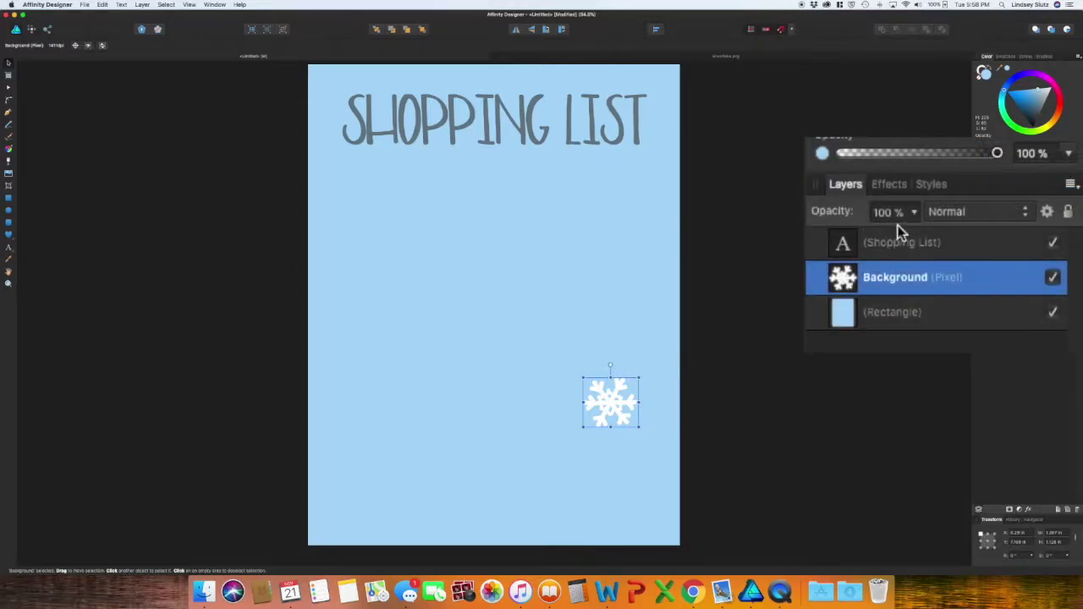
pyautogui.click(913, 212)
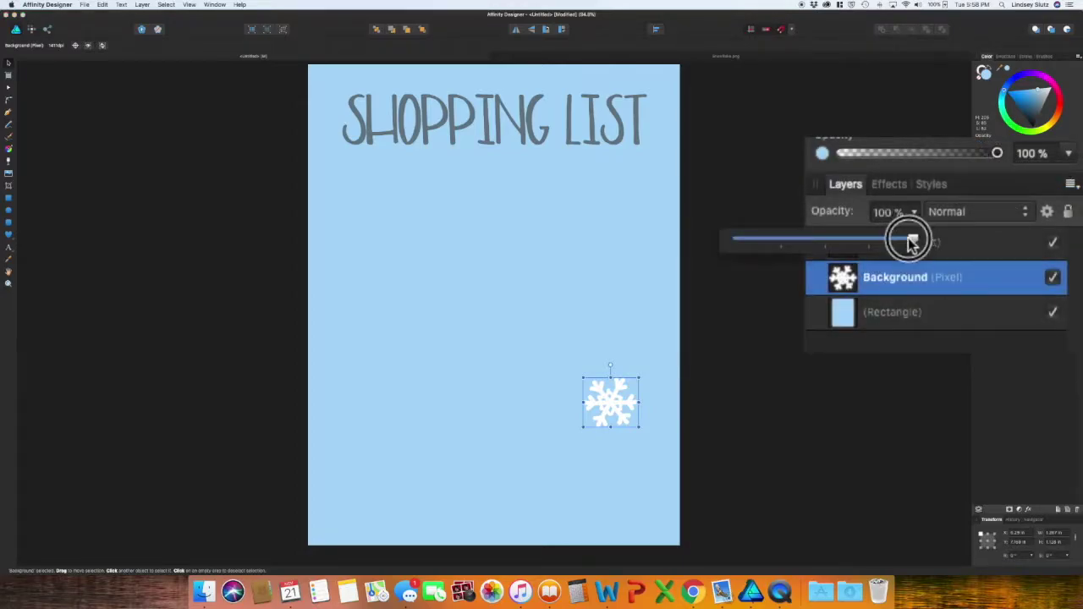
pyautogui.moveTo(911, 238); pyautogui.dragTo(860, 242)
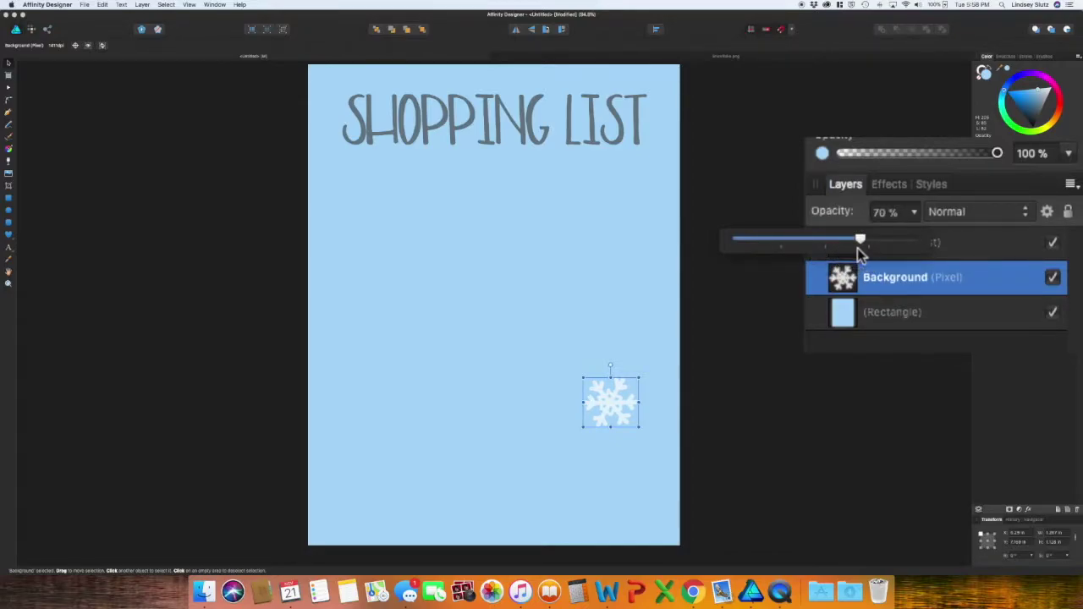
pyautogui.click(584, 434)
# Move the snowflake near the page's lower right and scatter five copies, one overlapping the upper right page corner.
pyautogui.moveTo(602, 404); pyautogui.dragTo(633, 463)
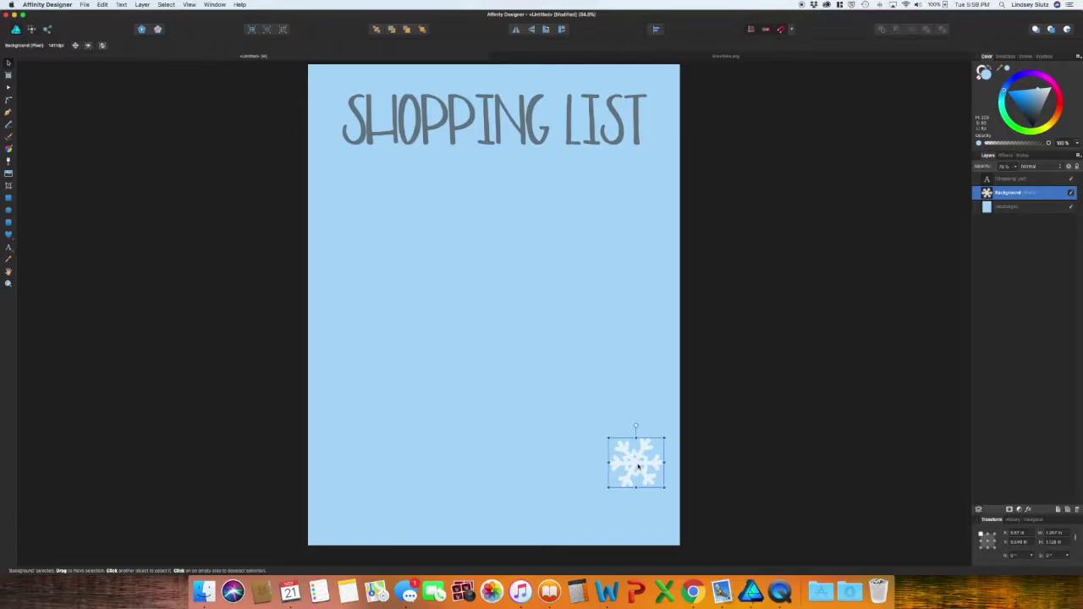
pyautogui.moveTo(637, 464); pyautogui.dragTo(364, 525)
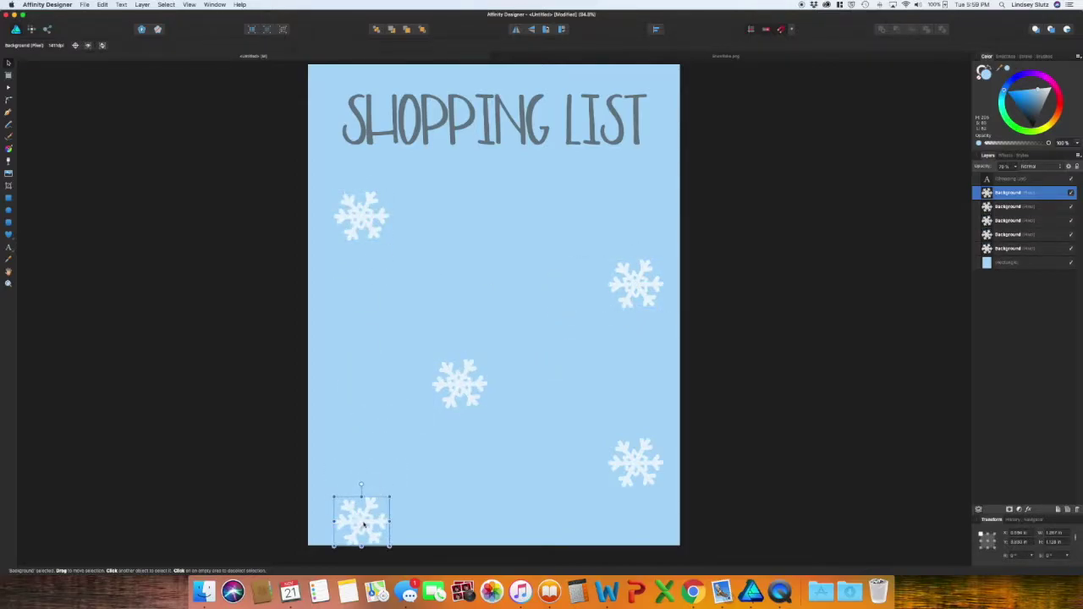
pyautogui.moveTo(483, 355); pyautogui.dragTo(686, 88)
pyautogui.click(769, 172)
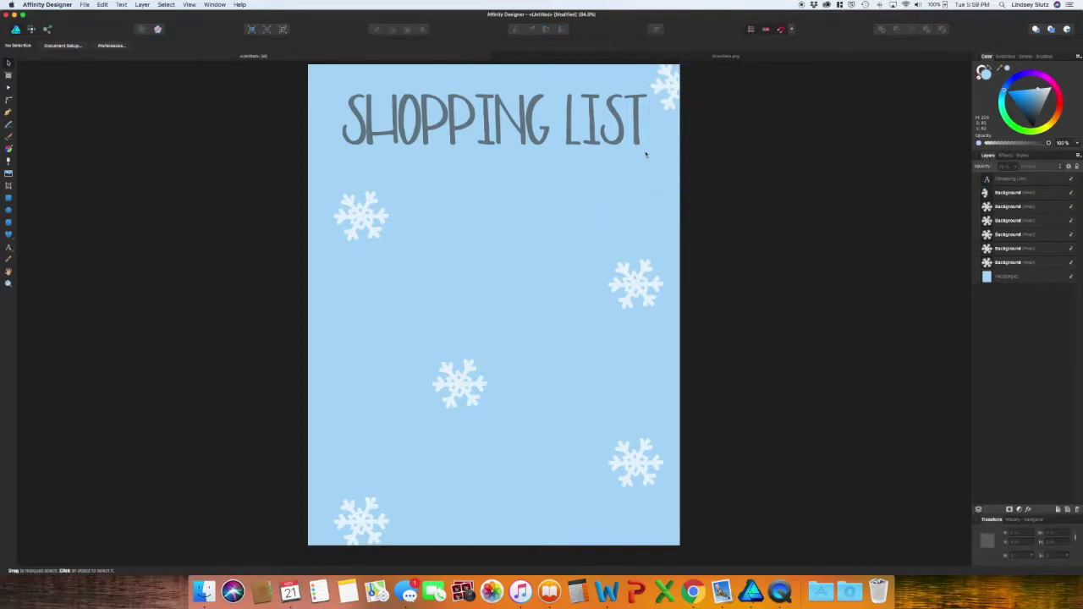
# Rotate the large snowflakes below the title to varied angles and nudge the central and lower right ones.
pyautogui.click(648, 296)
pyautogui.moveTo(665, 256); pyautogui.dragTo(680, 271)
pyautogui.click(356, 212)
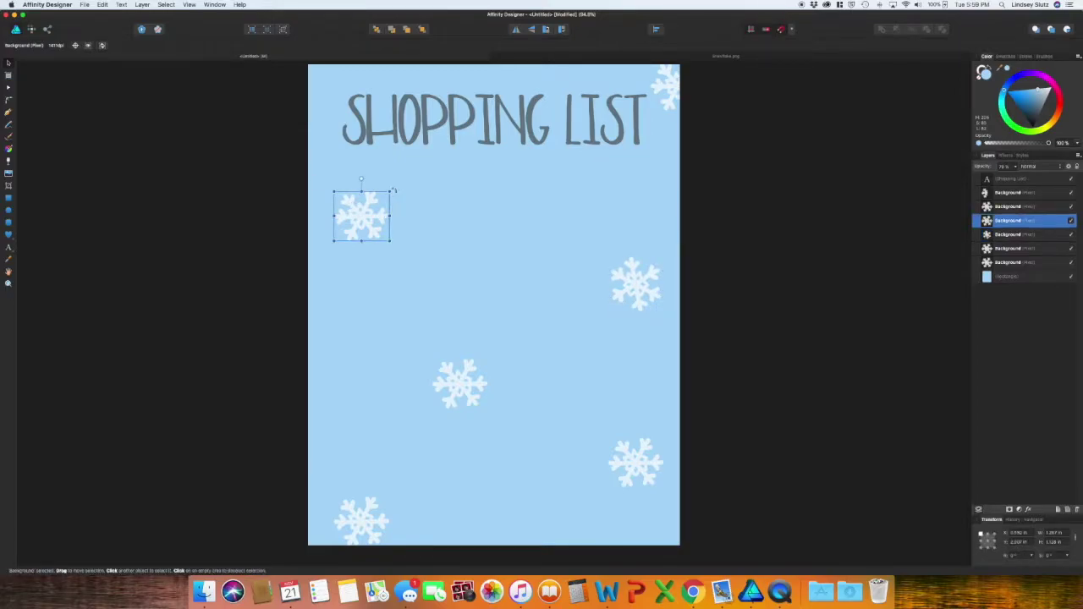
pyautogui.moveTo(393, 191); pyautogui.dragTo(365, 177)
pyautogui.click(438, 383)
pyautogui.moveTo(486, 413); pyautogui.dragTo(477, 418)
pyautogui.click(369, 516)
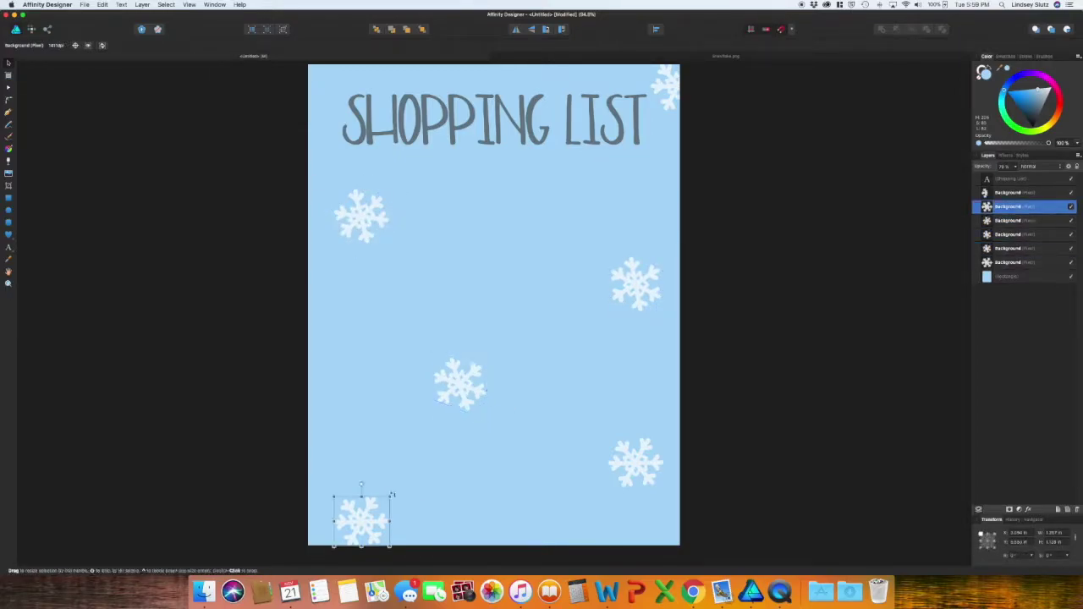
pyautogui.moveTo(392, 495); pyautogui.dragTo(385, 489)
pyautogui.click(636, 462)
pyautogui.moveTo(665, 436); pyautogui.dragTo(656, 430)
pyautogui.moveTo(636, 463); pyautogui.dragTo(637, 488)
pyautogui.moveTo(459, 384); pyautogui.dragTo(471, 384)
# Place smaller snowflake copies in the gaps between the large ones, letting some overlap the bottom and left page edges.
pyautogui.moveTo(641, 279); pyautogui.dragTo(527, 233)
pyautogui.click(742, 290)
pyautogui.moveTo(527, 233); pyautogui.dragTo(621, 398)
pyautogui.moveTo(621, 397); pyautogui.dragTo(533, 542)
pyautogui.moveTo(358, 380); pyautogui.dragTo(311, 95)
# Rotate the medium-sized snowflakes at the page's left and bottom edge to varied angles.
pyautogui.click(357, 380)
pyautogui.moveTo(394, 374); pyautogui.dragTo(387, 391)
pyautogui.click(533, 535)
pyautogui.moveTo(547, 517); pyautogui.dragTo(566, 533)
pyautogui.click(620, 397)
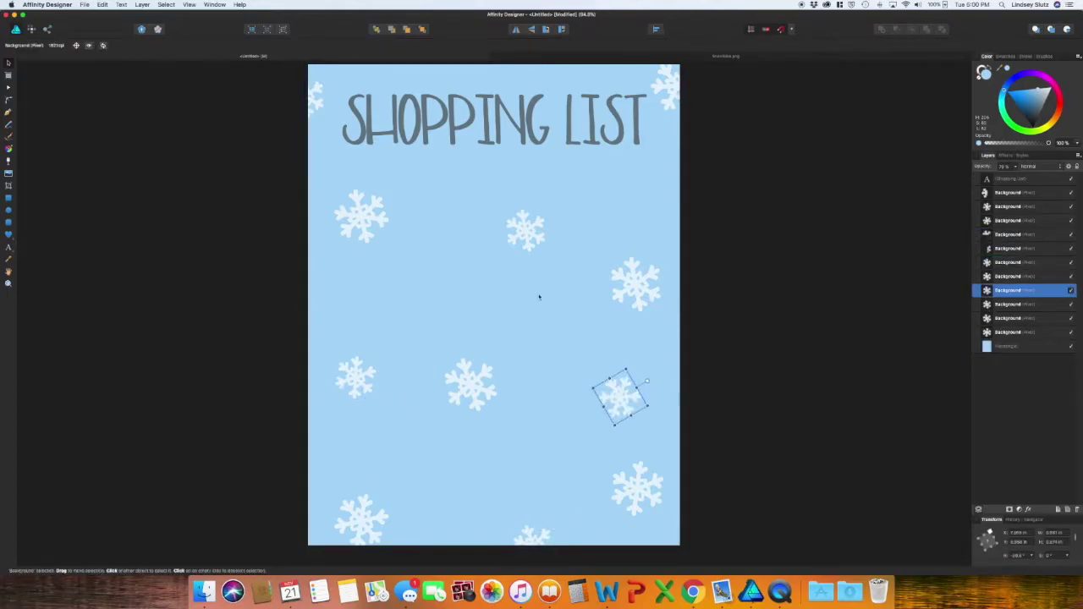
# Scatter the smallest snowflake copies through the remaining gaps, including ones across the top and left page edges.
pyautogui.moveTo(528, 230); pyautogui.dragTo(467, 283)
pyautogui.moveTo(450, 290); pyautogui.dragTo(476, 488)
pyautogui.moveTo(476, 488); pyautogui.dragTo(662, 198)
pyautogui.moveTo(662, 197); pyautogui.dragTo(480, 84)
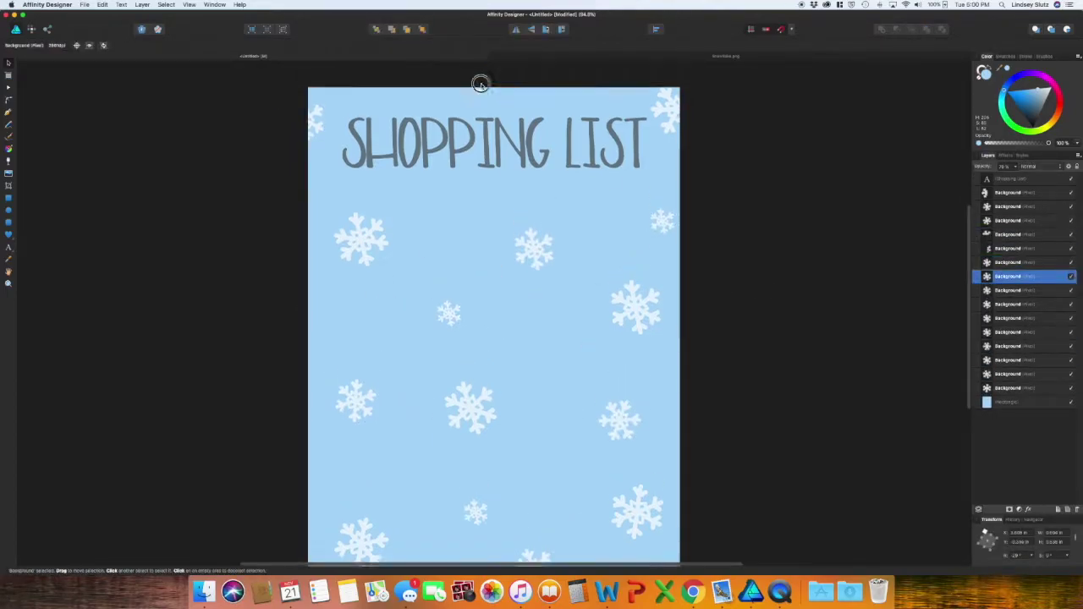
pyautogui.scroll(-2, 481, 83)
pyautogui.moveTo(450, 271); pyautogui.dragTo(310, 297)
pyautogui.click(592, 328)
pyautogui.click(580, 337)
# Rotate the smallest snowflake near the page bottom and nudge the snowflakes on the right half for even spacing.
pyautogui.click(450, 270)
pyautogui.click(475, 469)
pyautogui.moveTo(499, 467); pyautogui.dragTo(501, 486)
pyautogui.click(542, 431)
pyautogui.moveTo(620, 378); pyautogui.dragTo(611, 388)
pyautogui.moveTo(582, 339); pyautogui.dragTo(586, 331)
# Place another of the smallest snowflakes just below the title, rotate it and shift the medium one beneath it.
pyautogui.click(445, 276)
pyautogui.moveTo(448, 272); pyautogui.dragTo(505, 161)
pyautogui.moveTo(549, 218); pyautogui.dragTo(549, 236)
pyautogui.moveTo(513, 159); pyautogui.dragTo(526, 160)
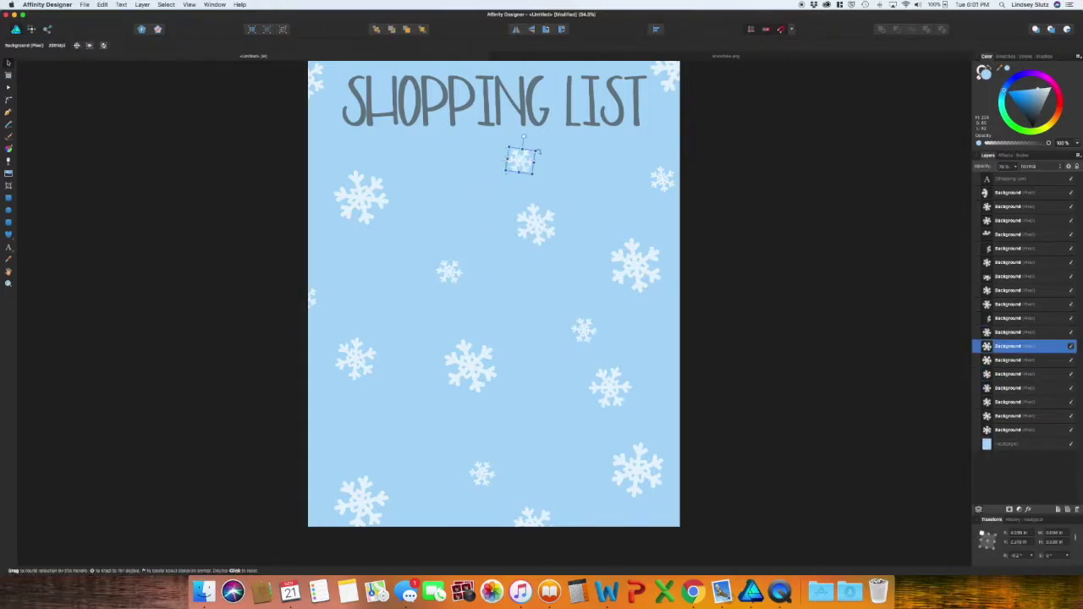
# Draw a tiny circle between the upper snowflakes and fill it with a slightly darker blue than the background.
pyautogui.click(236, 180)
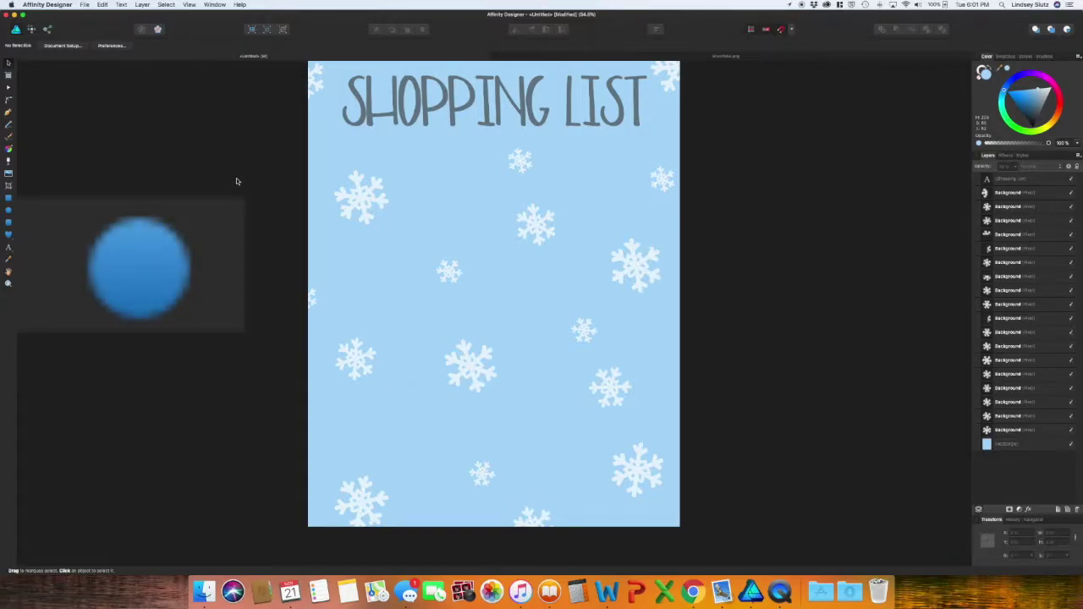
pyautogui.click(10, 210)
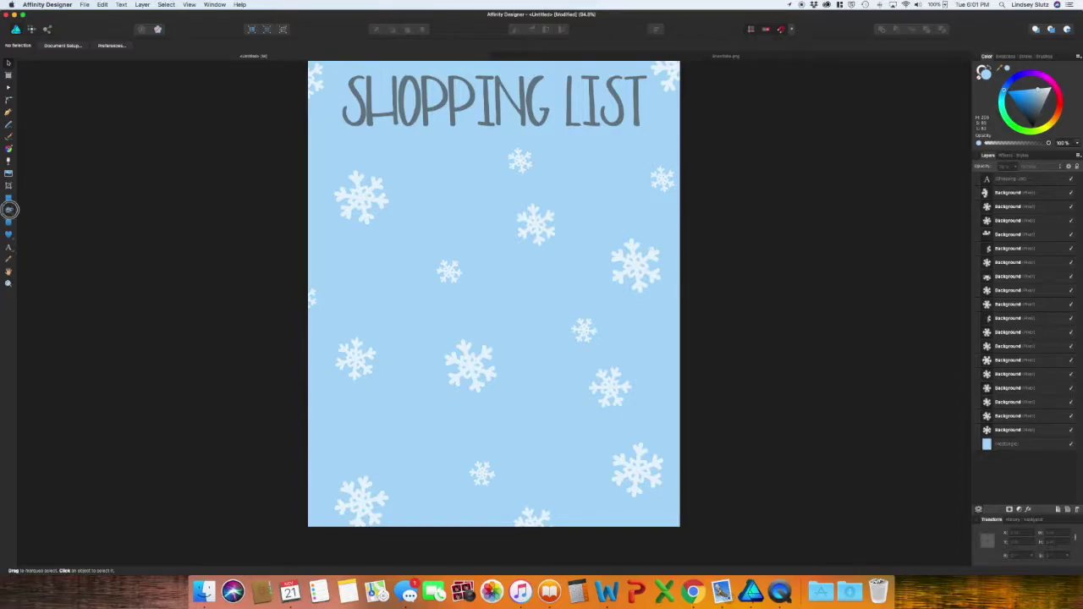
pyautogui.moveTo(434, 209); pyautogui.dragTo(441, 216)
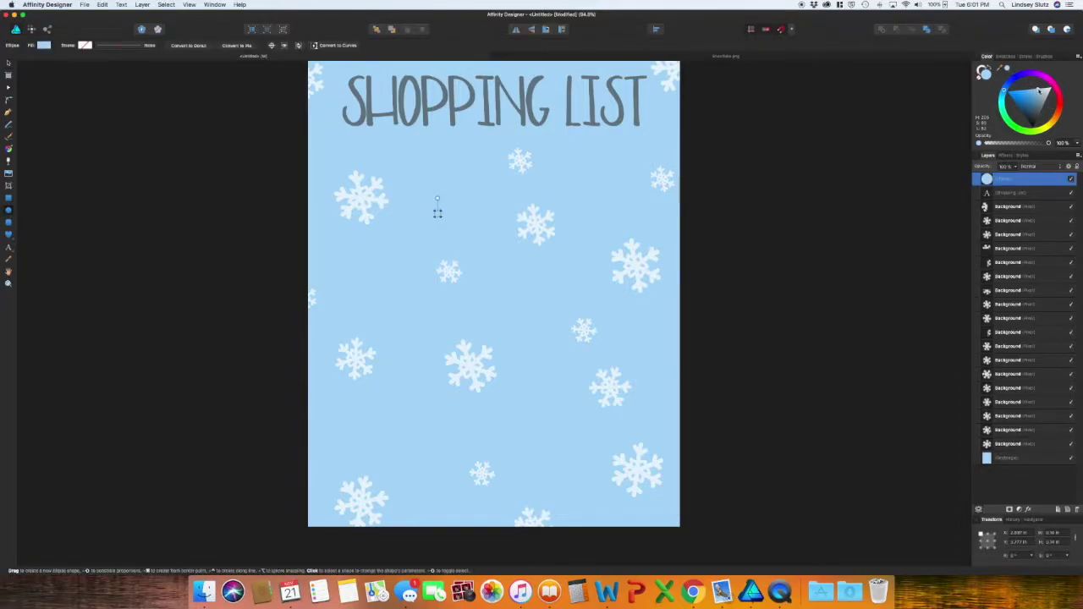
pyautogui.moveTo(1039, 90); pyautogui.dragTo(1032, 89)
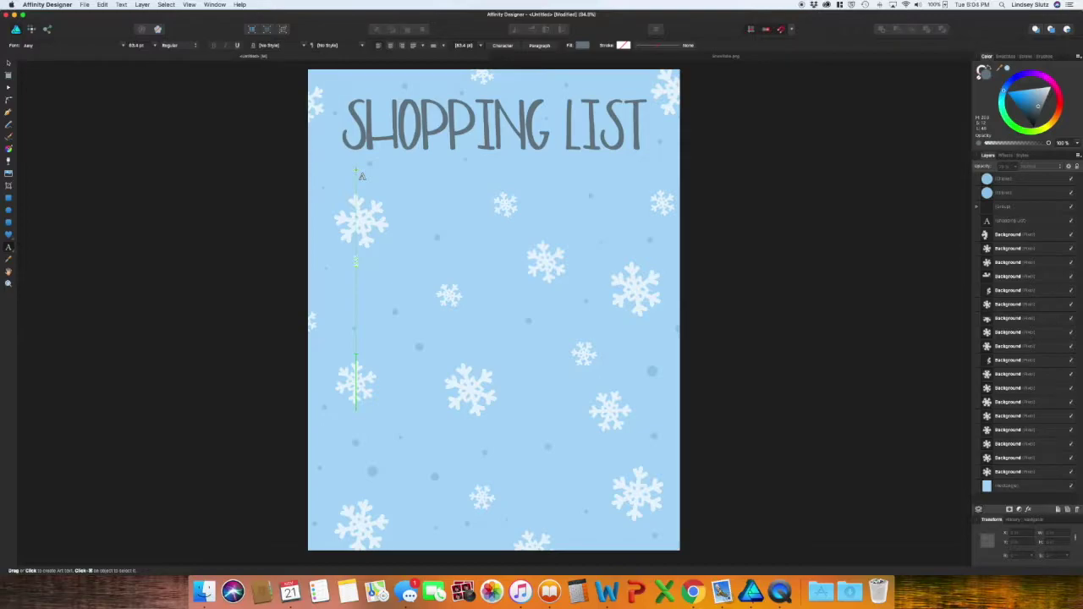
# Add the column headings Name, Gift and Budget in a row beneath the Shopping List title.
pyautogui.moveTo(356, 170); pyautogui.dragTo(612, 176)
pyautogui.write('Name')
pyautogui.doubleClick(453, 178)
pyautogui.write('Gift')
pyautogui.press('Escape')
pyautogui.doubleClick(611, 176)
pyautogui.write('Budget')
pyautogui.press('Escape')
pyautogui.click(208, 97)
# Draw a darker blue rectangle about 0.36 in tall under each of the Name, Gift and Budget headings.
pyautogui.click(9, 198)
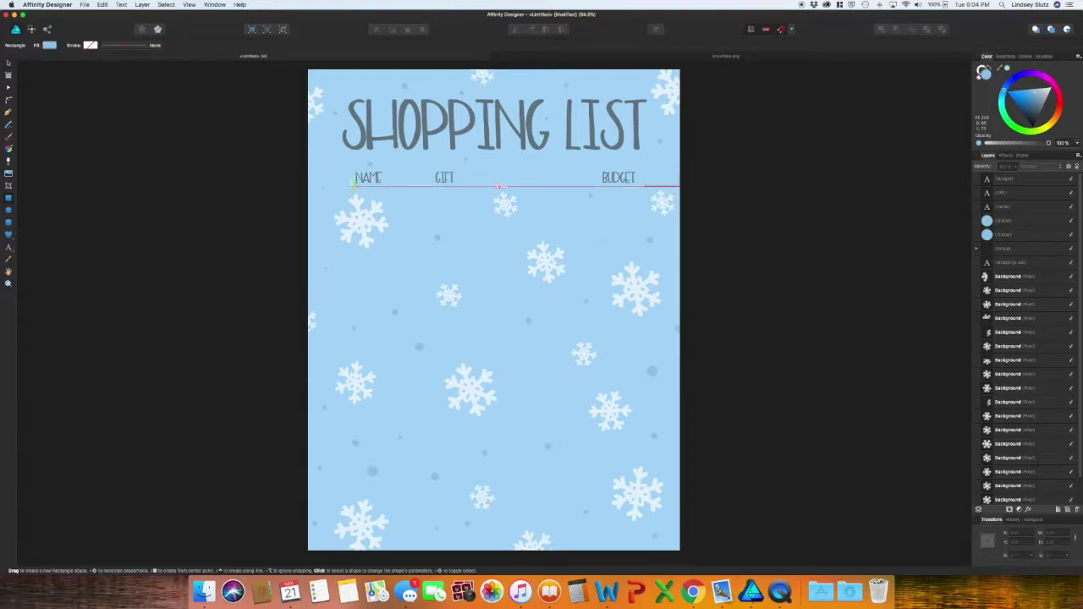
pyautogui.moveTo(342, 187)
pyautogui.mouseDown()
pyautogui.moveTo(414, 209)
pyautogui.moveTo(423, 198)
pyautogui.moveTo(597, 201)
pyautogui.mouseUp()
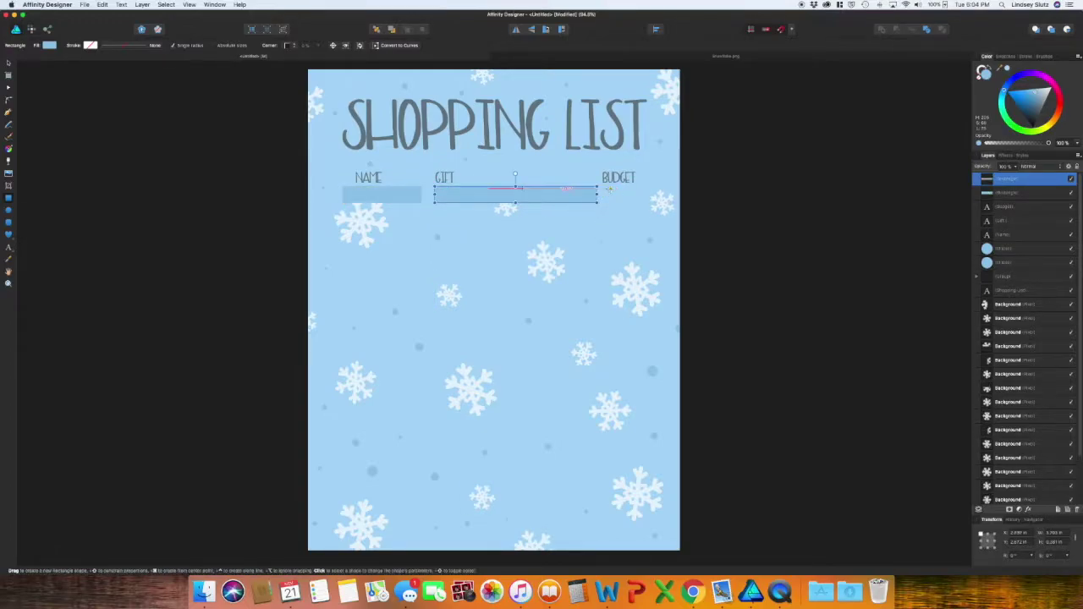
pyautogui.moveTo(602, 187); pyautogui.dragTo(652, 202)
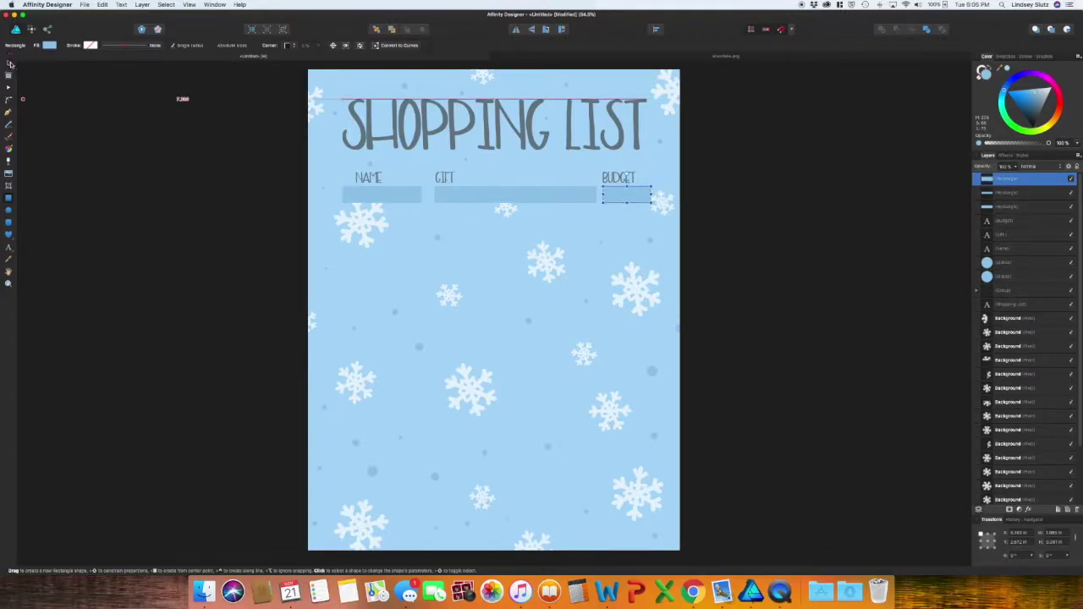
# Widen the Name column's rectangle rightward to narrow the gap before the Gift rectangle.
pyautogui.click(10, 64)
pyautogui.click(392, 232)
pyautogui.click(392, 198)
pyautogui.click(742, 225)
pyautogui.click(575, 198)
pyautogui.click(406, 198)
pyautogui.moveTo(421, 195); pyautogui.dragTo(429, 196)
pyautogui.click(576, 202)
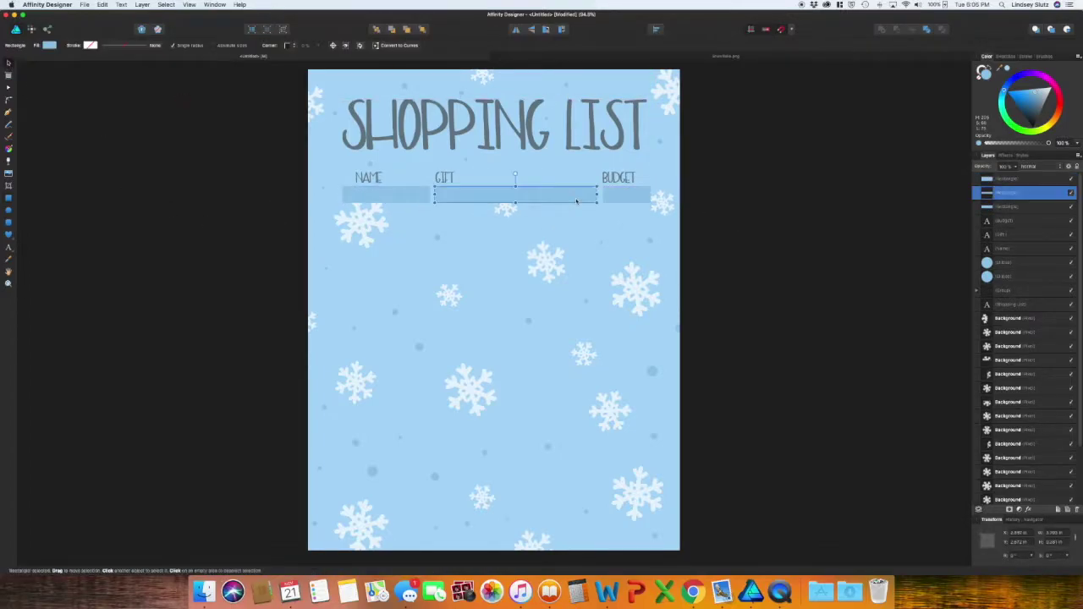
# Group the three rectangles beneath the Name, Gift and Budget headings into a single row.
pyautogui.click(714, 232)
pyautogui.click(620, 200)
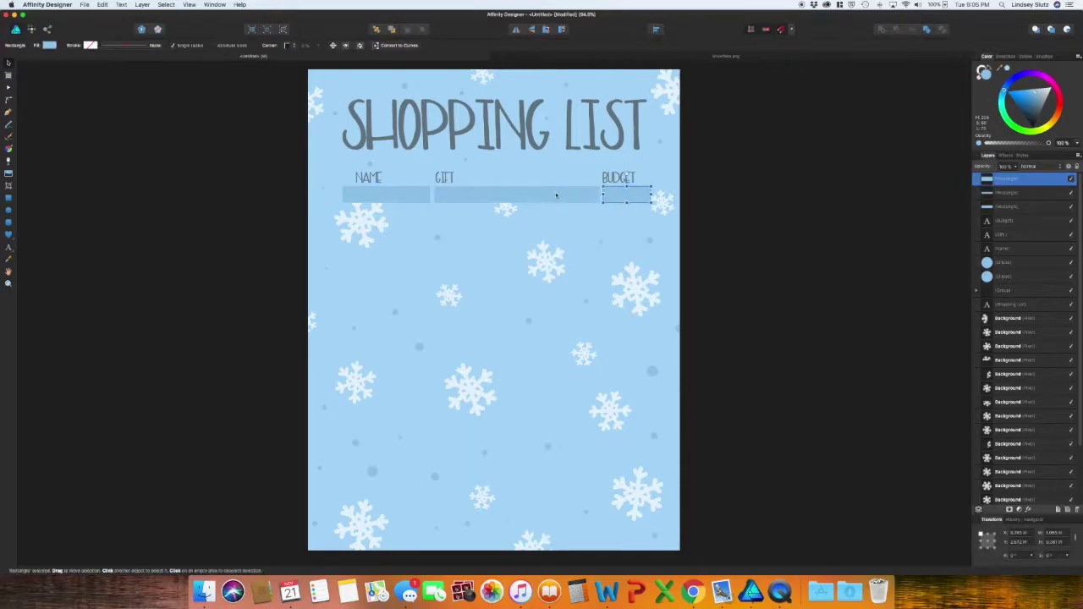
pyautogui.keyDown('shift'); pyautogui.click(556, 195); pyautogui.keyUp('shift')
pyautogui.keyDown('shift'); pyautogui.click(414, 197); pyautogui.keyUp('shift')
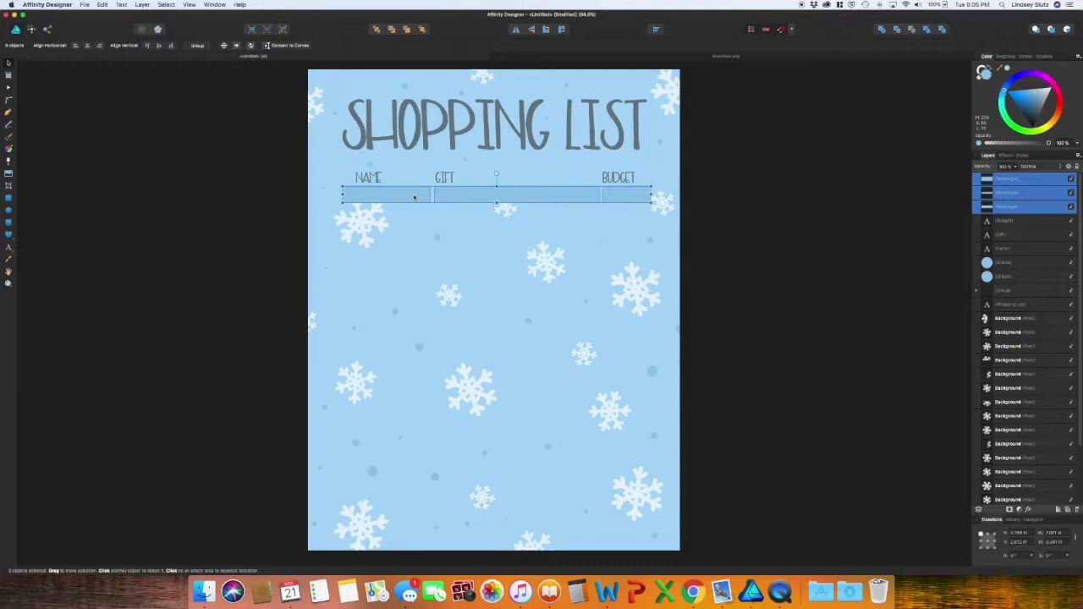
pyautogui.press('super+g')
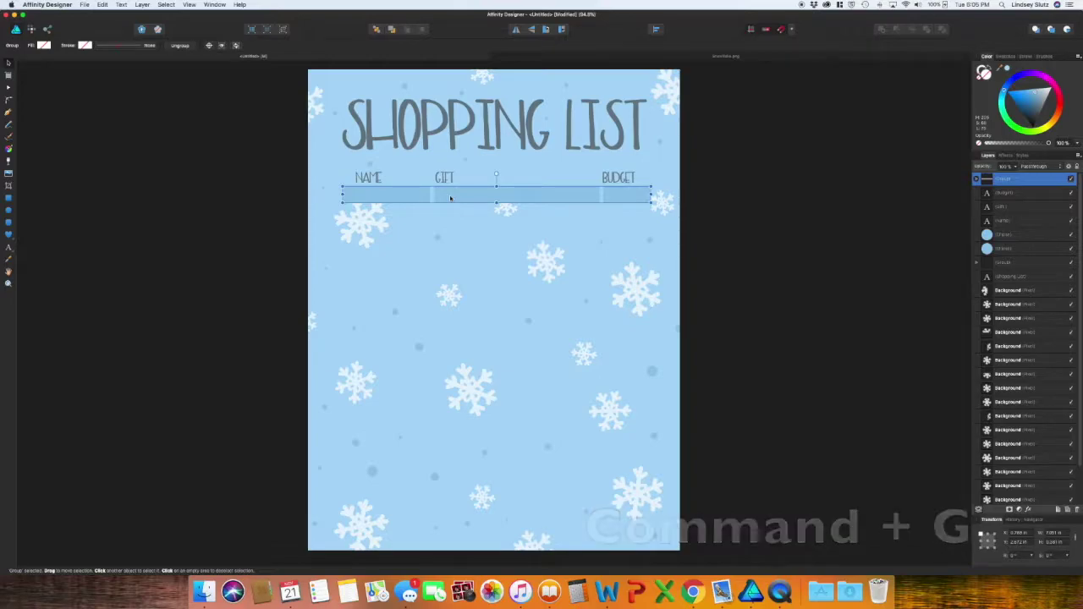
# Duplicate the grouped row just below itself with a small gap and repeat the copy down the page to make 16 rows.
pyautogui.moveTo(450, 197); pyautogui.dragTo(457, 217)
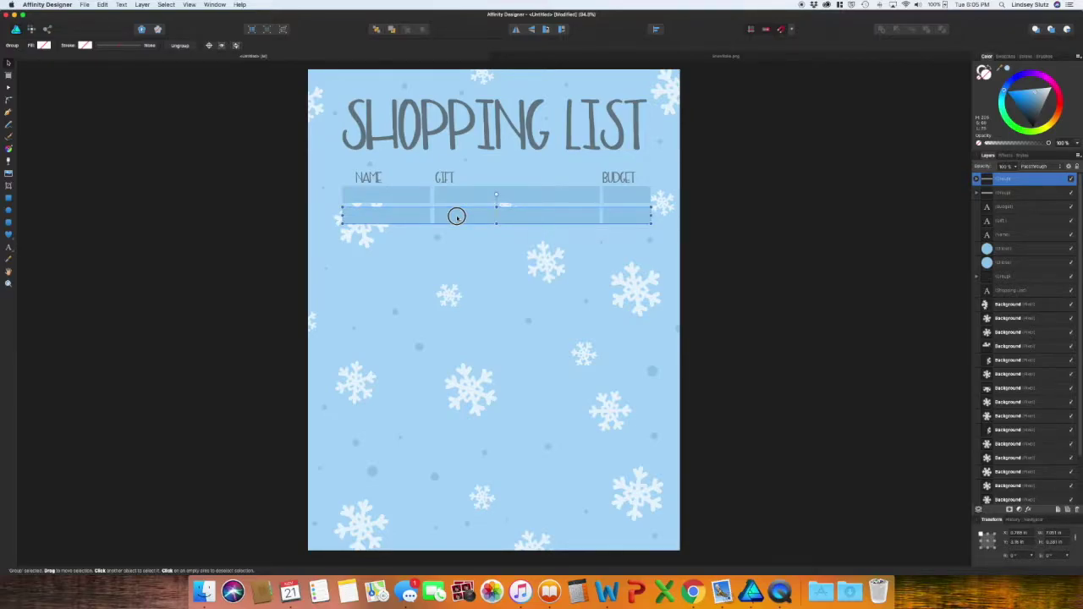
pyautogui.moveTo(456, 217); pyautogui.dragTo(457, 217)
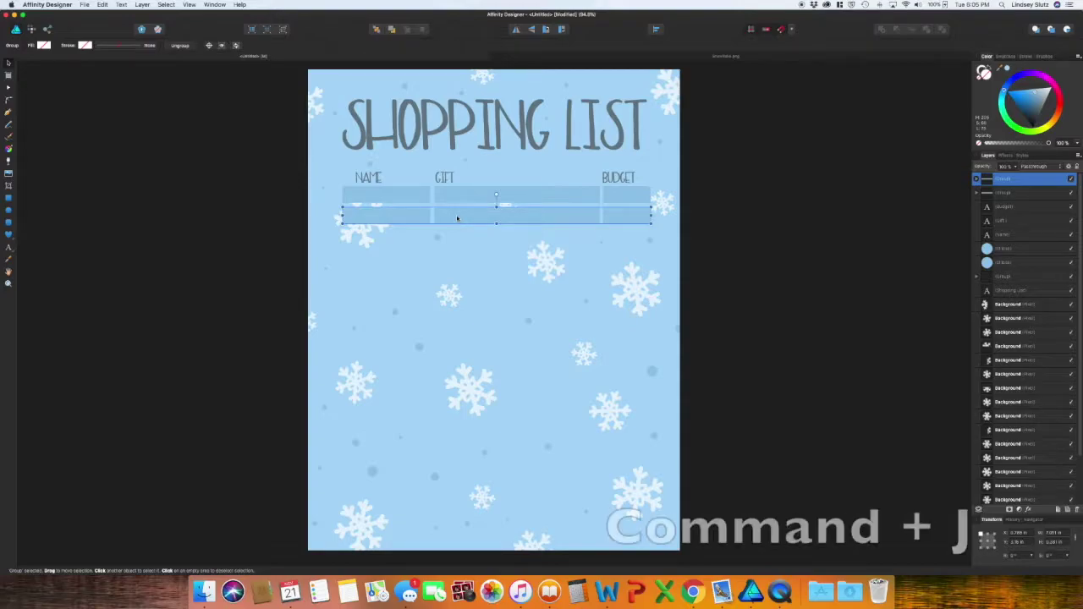
pyautogui.press('super+j')
pyautogui.press('super+j')
pyautogui.press('super+j')
pyautogui.press('super+j')
pyautogui.press('super+j')
pyautogui.press('super+j')
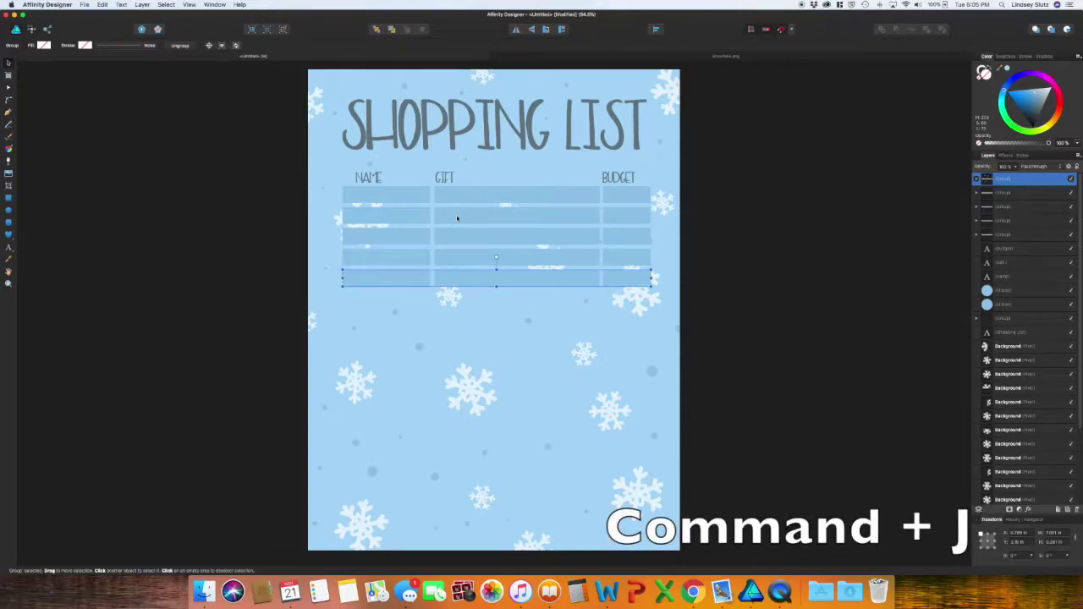
pyautogui.press('super+j')
pyautogui.press('super+j')
pyautogui.press('super+j')
pyautogui.press('super+j')
pyautogui.press('super+j')
pyautogui.press('super+j')
pyautogui.press('super+j')
pyautogui.press('super+j')
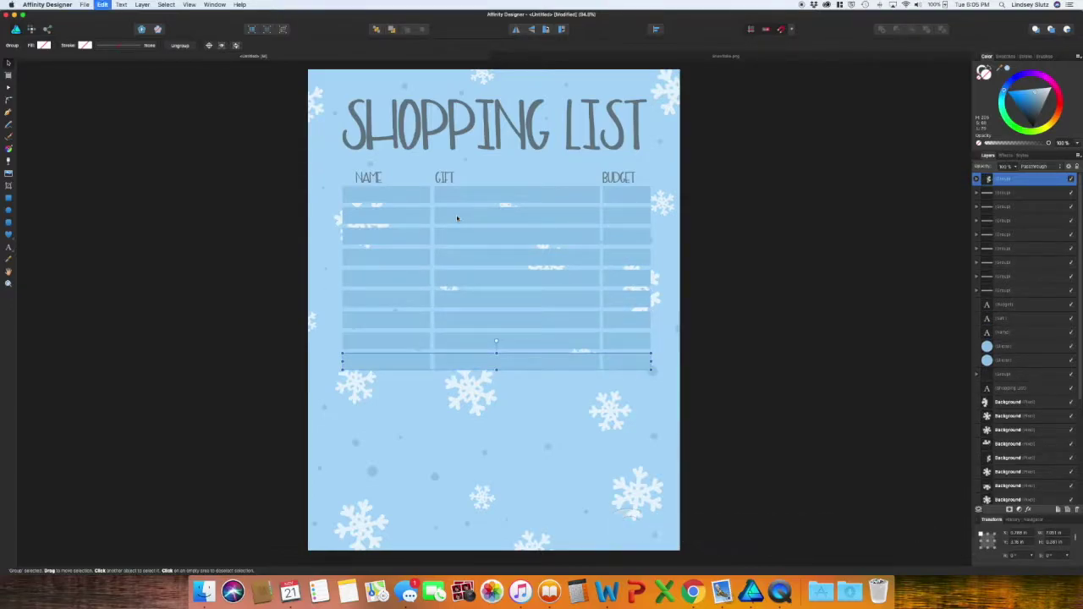
pyautogui.press('super+d')
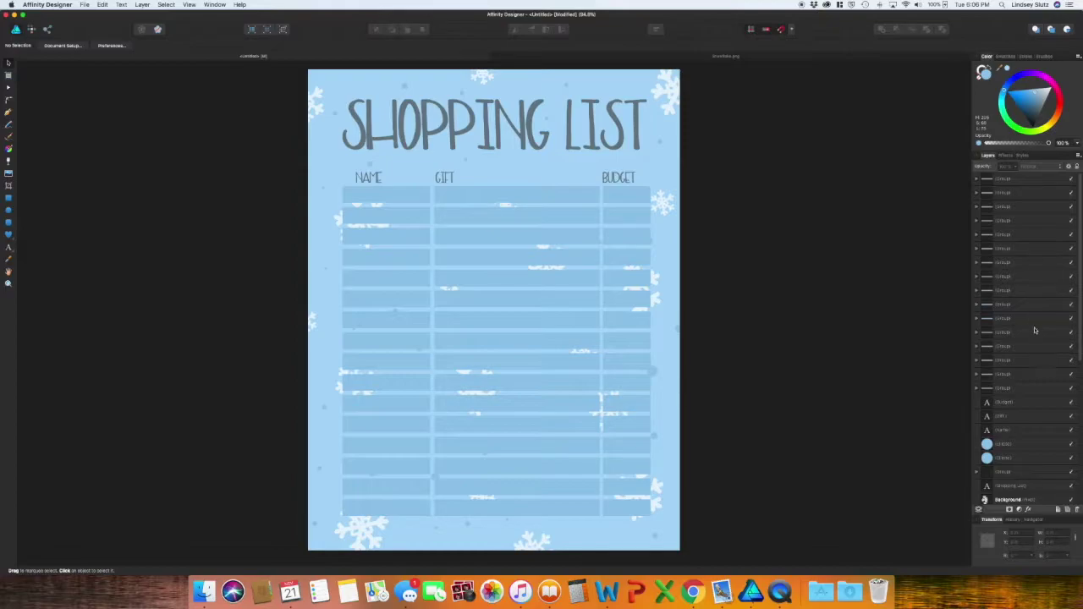
# Select all 16 table rows and combine them into one group.
pyautogui.click(1023, 389)
pyautogui.keyDown('shift'); pyautogui.click(1030, 180); pyautogui.keyUp('shift')
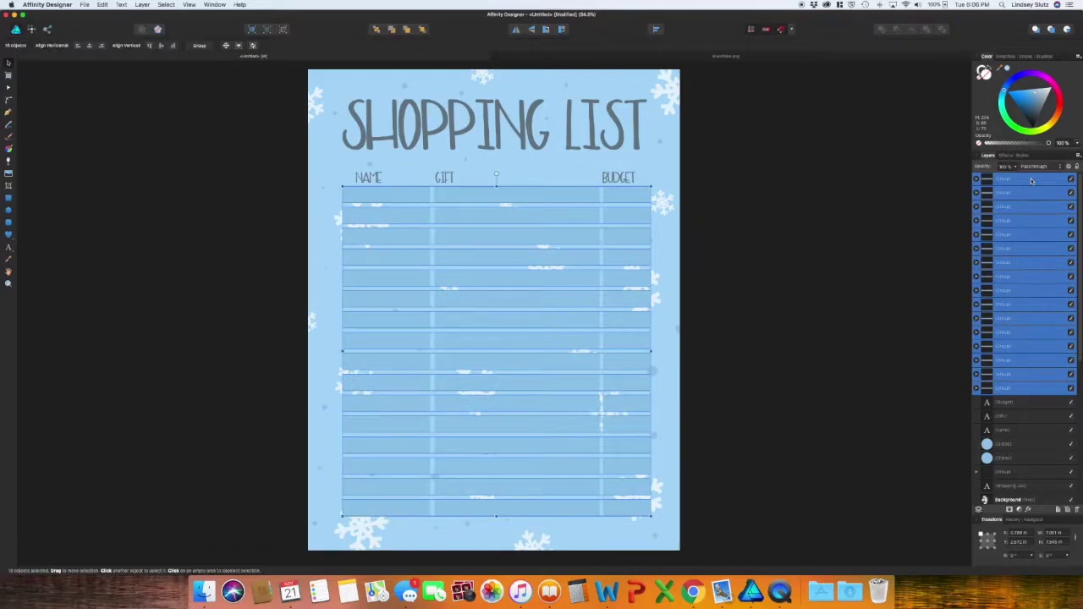
pyautogui.press('super+g')
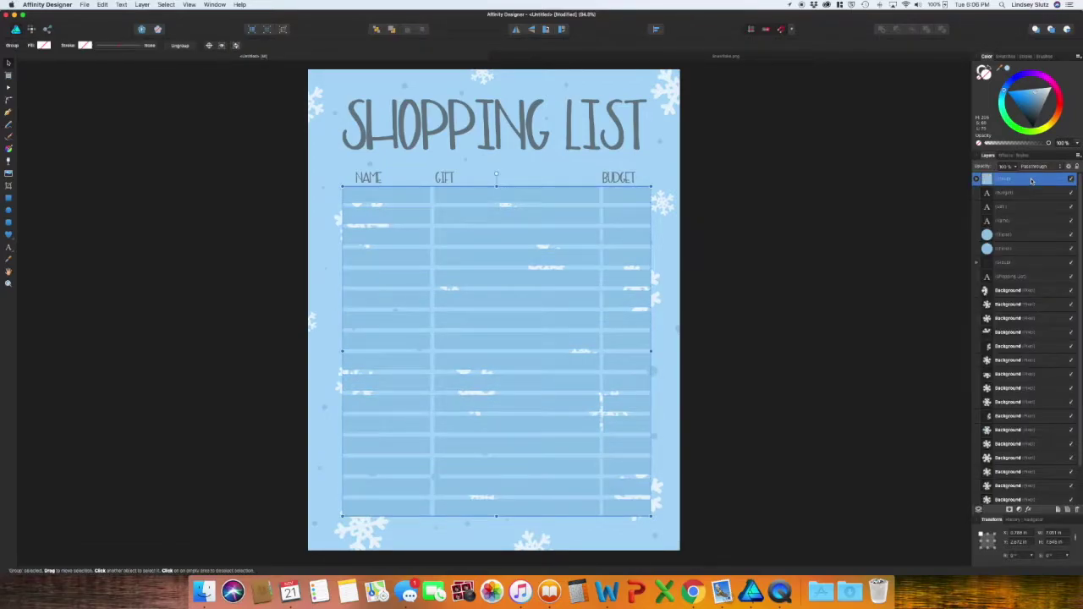
# Fill the grouped table rows with white and lower their opacity so the snowflakes show through.
pyautogui.moveTo(1017, 167); pyautogui.dragTo(994, 178)
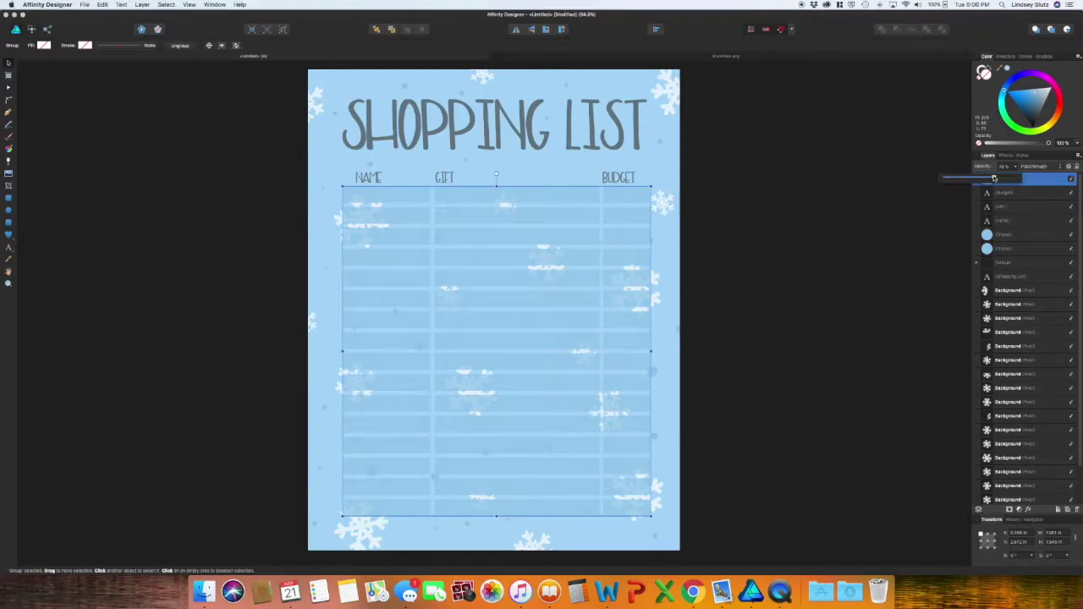
pyautogui.moveTo(994, 178); pyautogui.dragTo(994, 177)
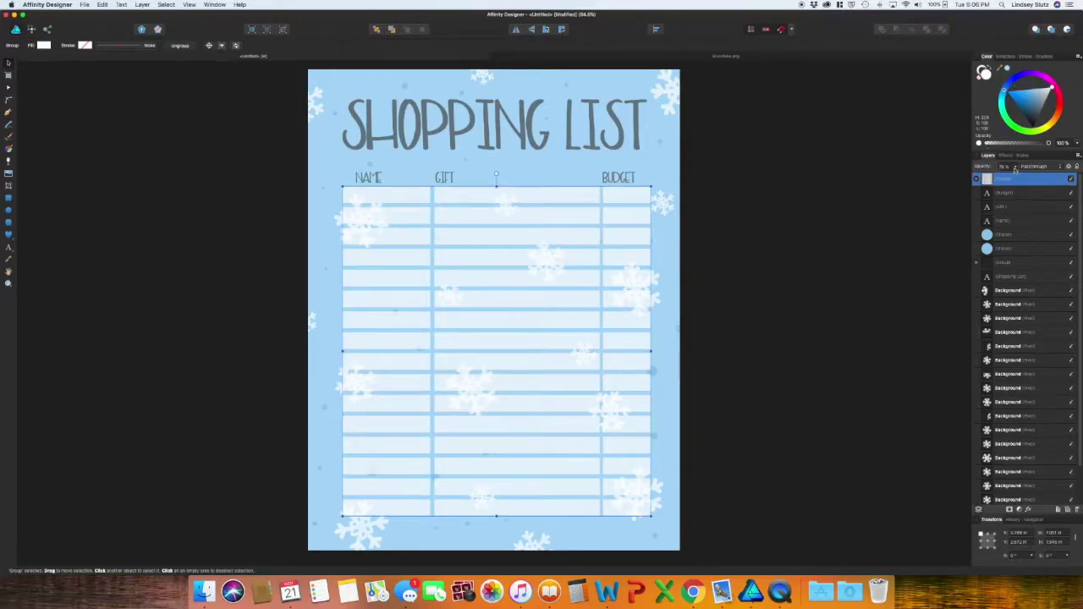
pyautogui.moveTo(1014, 173)
pyautogui.mouseDown()
pyautogui.moveTo(989, 178)
pyautogui.moveTo(1001, 179)
pyautogui.mouseUp()
pyautogui.click(801, 235)
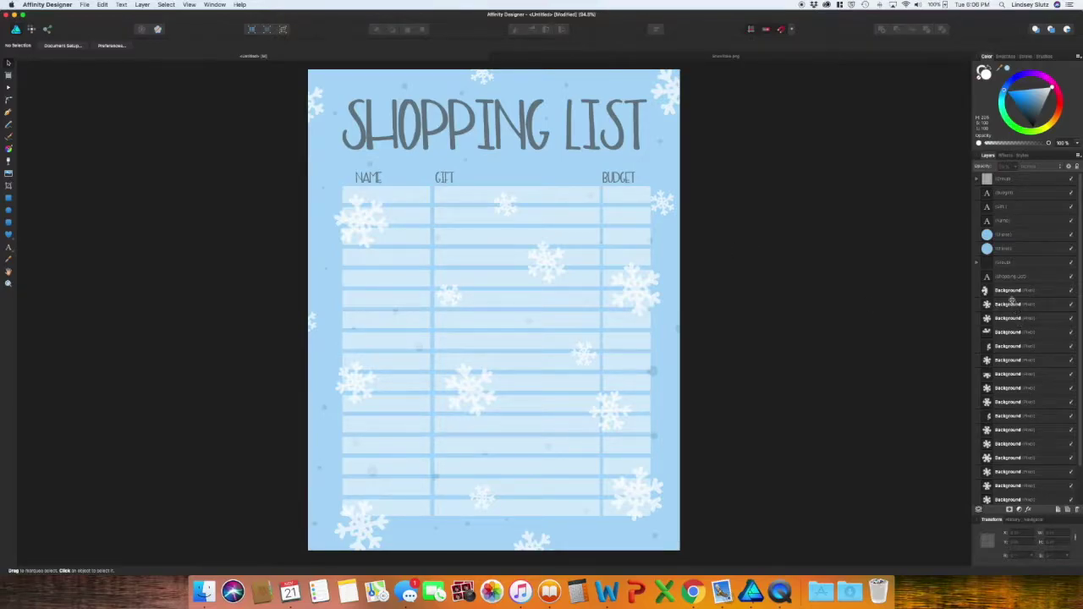
# Select every snowflake layer above the background rectangle and combine them into one group.
pyautogui.click(1009, 292)
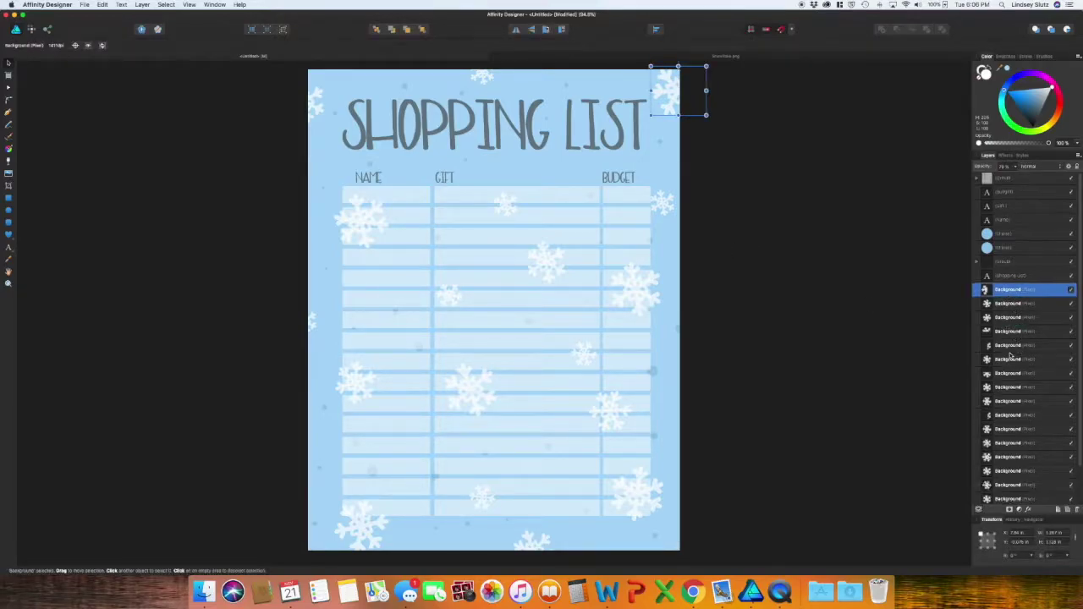
pyautogui.scroll(-3, 1011, 356)
pyautogui.keyDown('shift'); pyautogui.click(1015, 484); pyautogui.keyUp('shift')
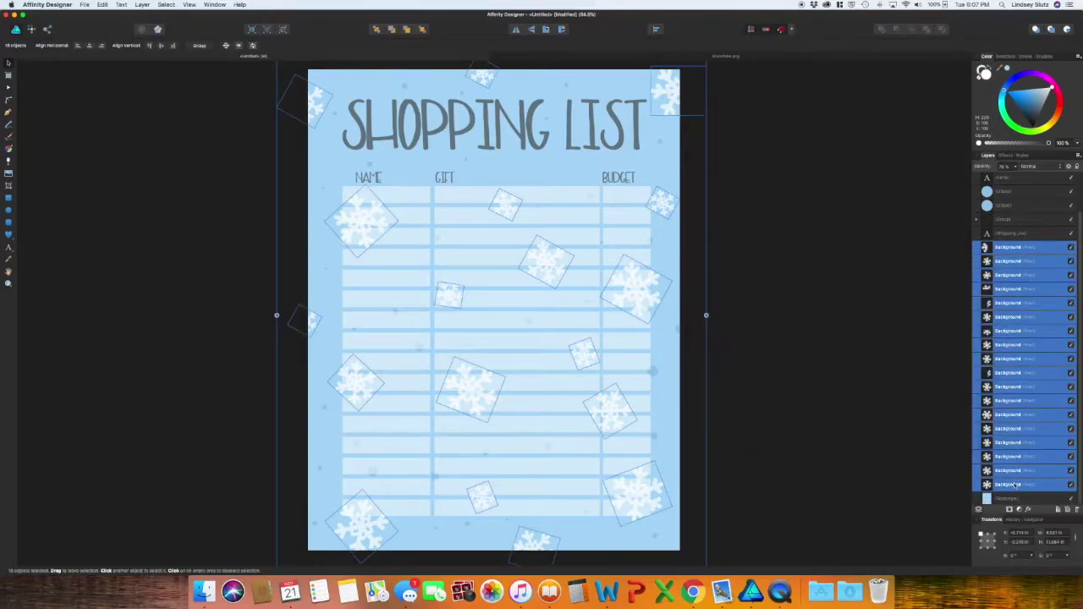
pyautogui.press('super+g')
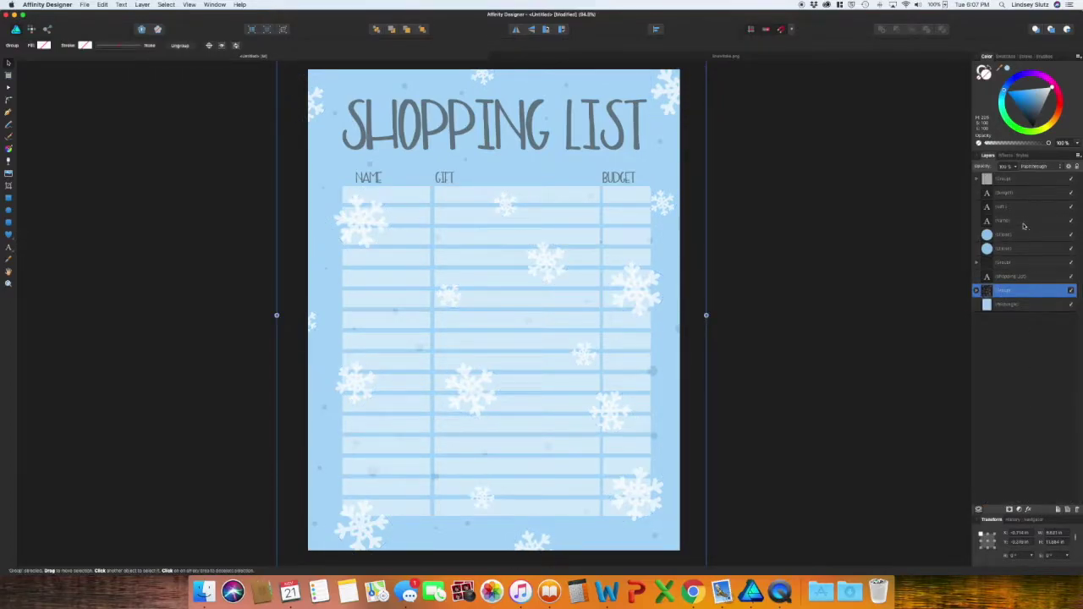
# Lower the snowflake group's opacity to slightly under half so the pattern fades behind the table.
pyautogui.click(1015, 169)
pyautogui.moveTo(1014, 171); pyautogui.dragTo(975, 174)
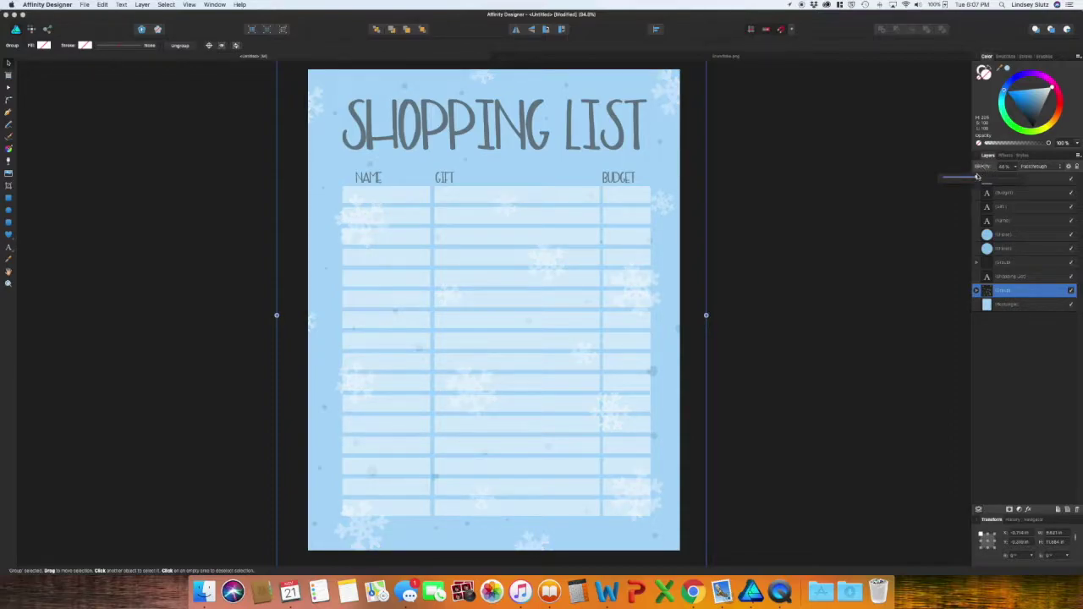
pyautogui.click(833, 235)
pyautogui.scroll(1, 843, 247)
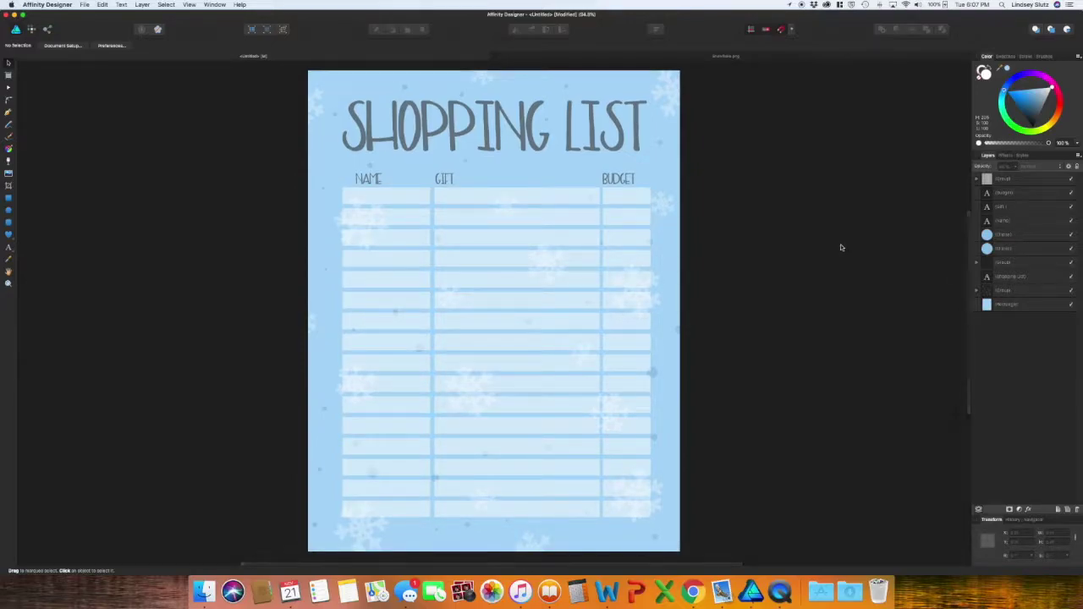
# Shift the snowflake group slightly left and move individual snowflakes beside the table outward toward the page edges.
pyautogui.click(338, 388)
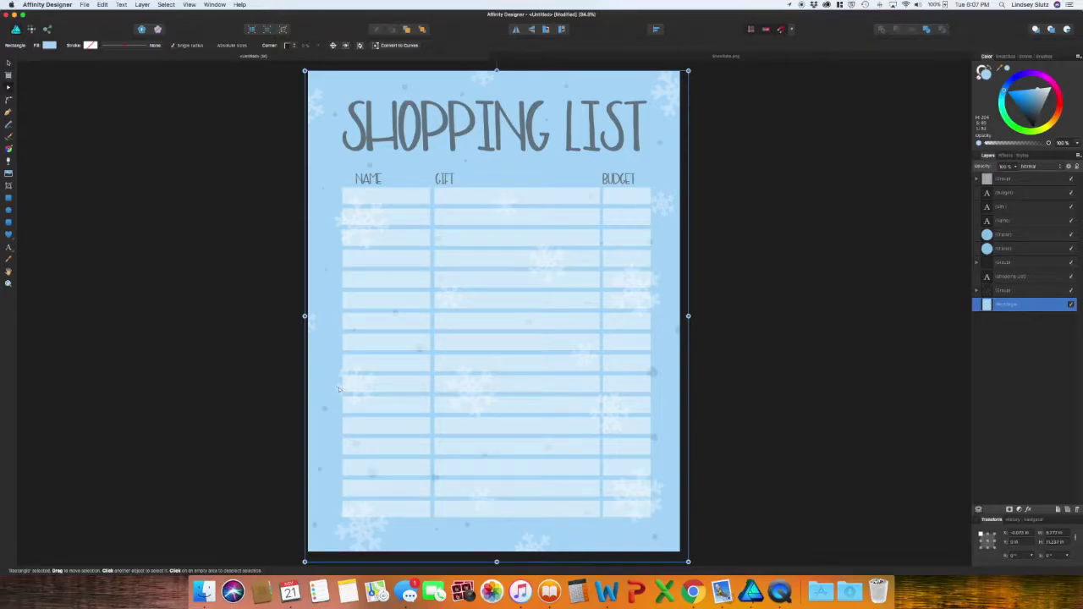
pyautogui.click(340, 390)
pyautogui.doubleClick(339, 389)
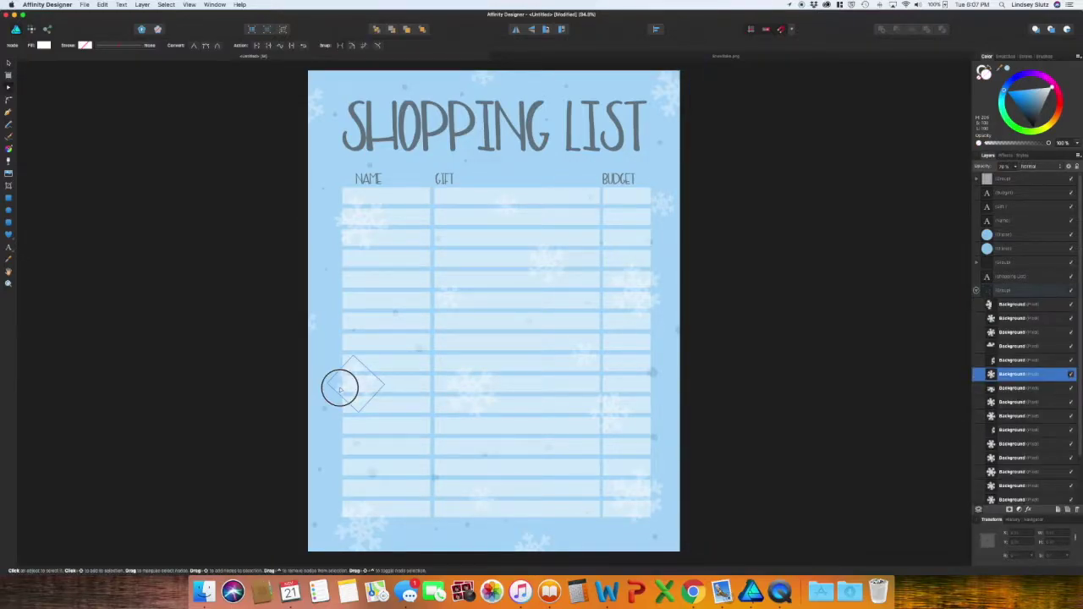
pyautogui.moveTo(339, 389); pyautogui.dragTo(663, 307)
pyautogui.moveTo(346, 225); pyautogui.dragTo(338, 225)
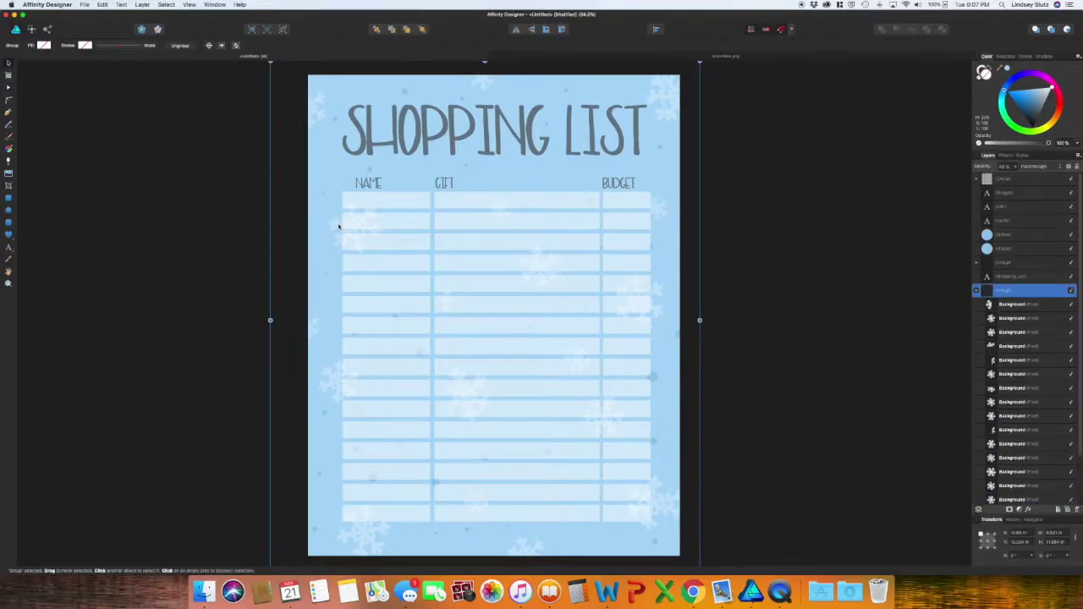
pyautogui.click(246, 229)
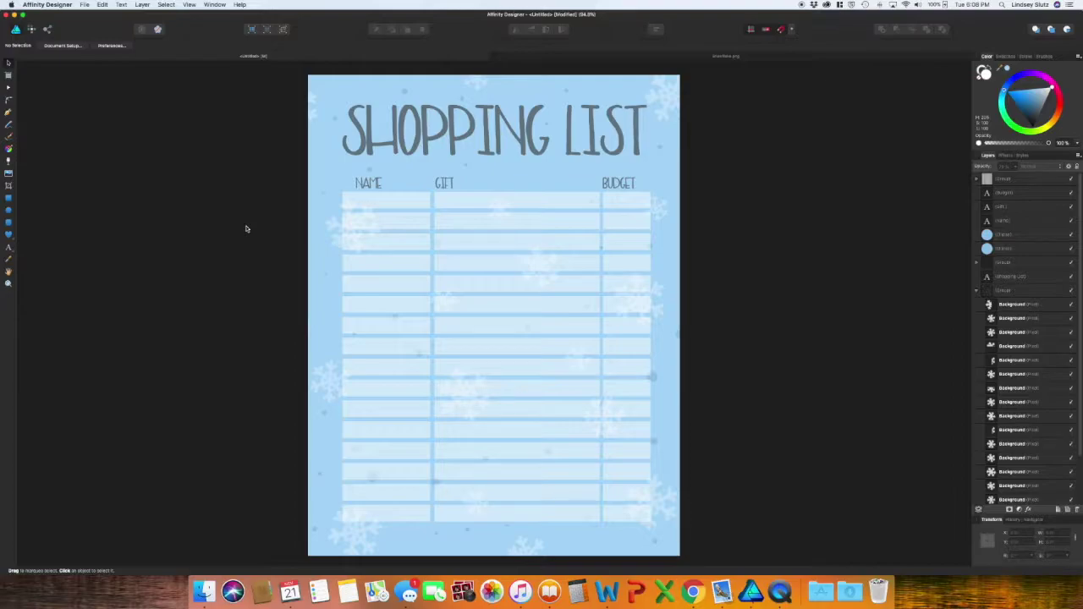